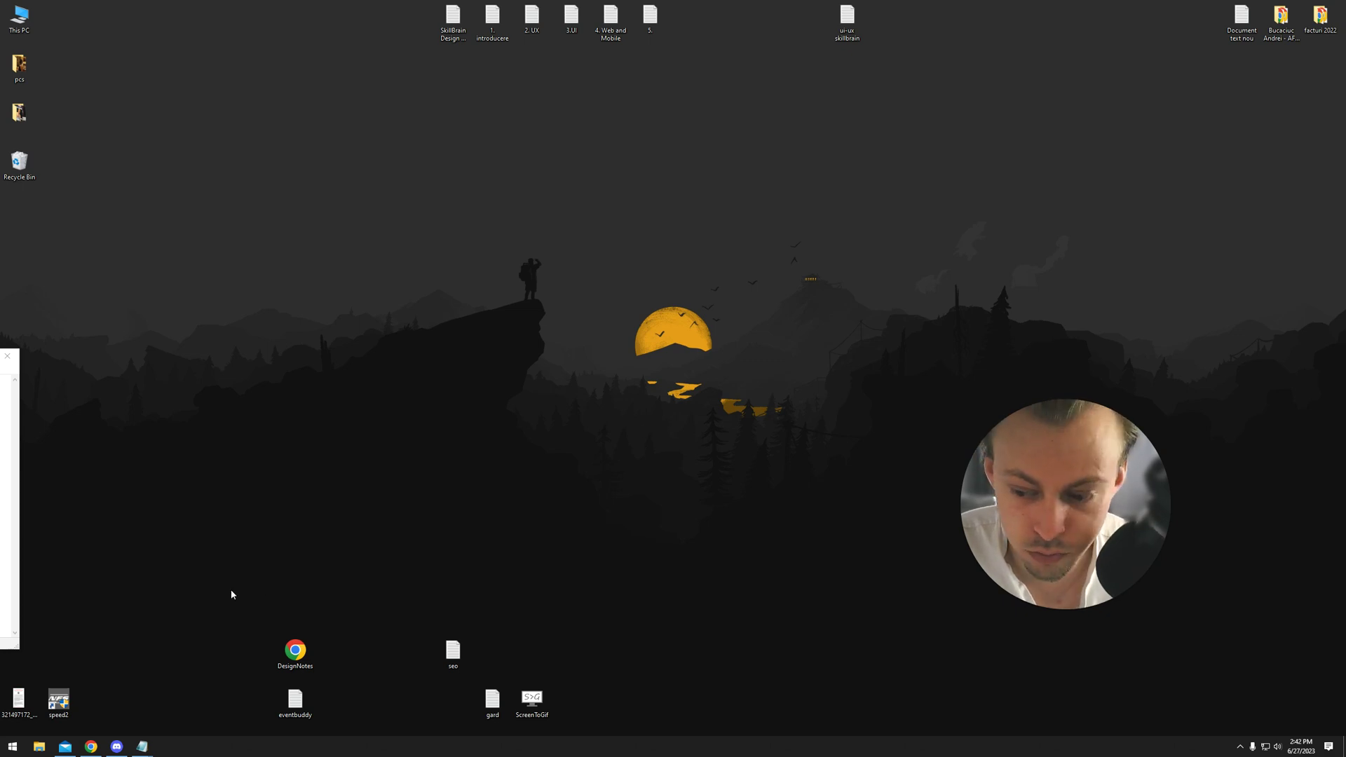
- Sign in to Creative Cloud Desktop with Google, let fonts activate, then close its window
{"action": "left_click", "coordinate": [11, 748]}
{"action": "left_click", "coordinate": [94, 566]}
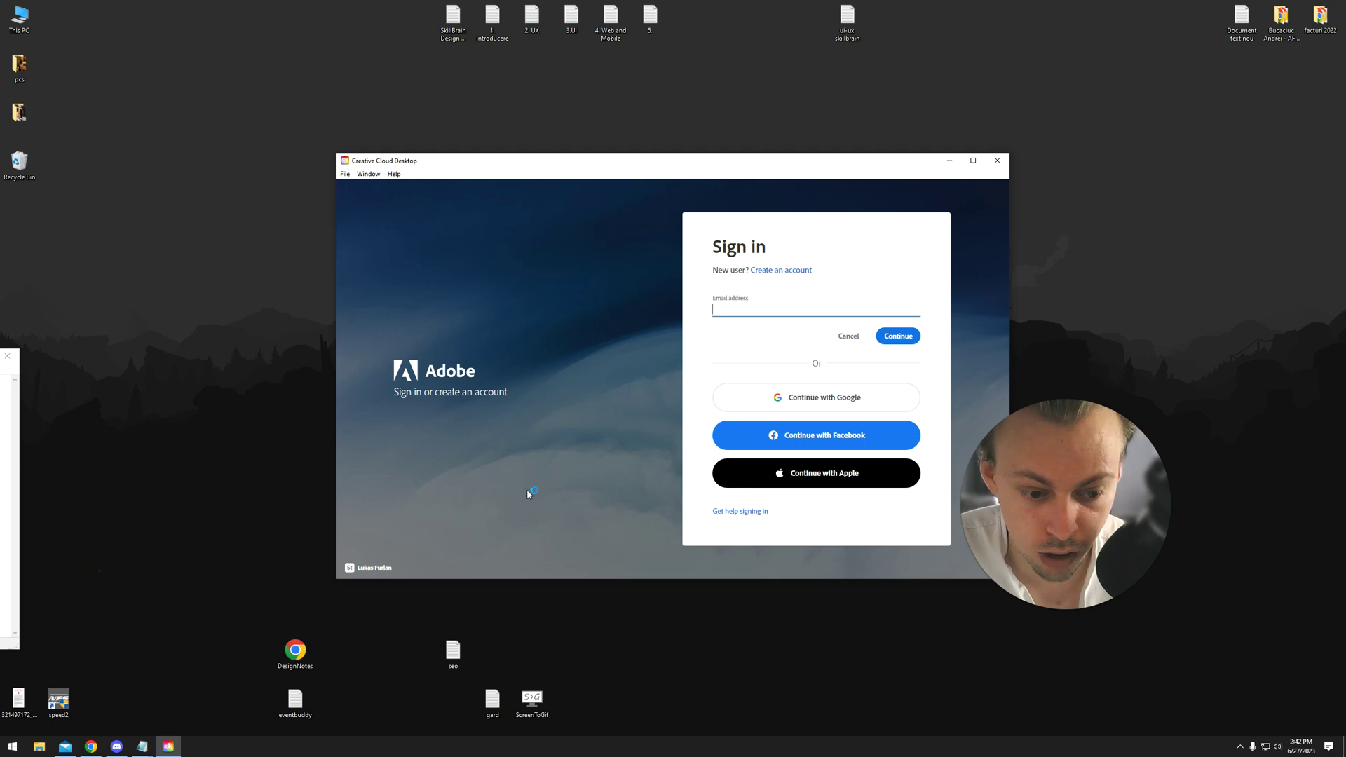
{"action": "left_click", "coordinate": [824, 397]}
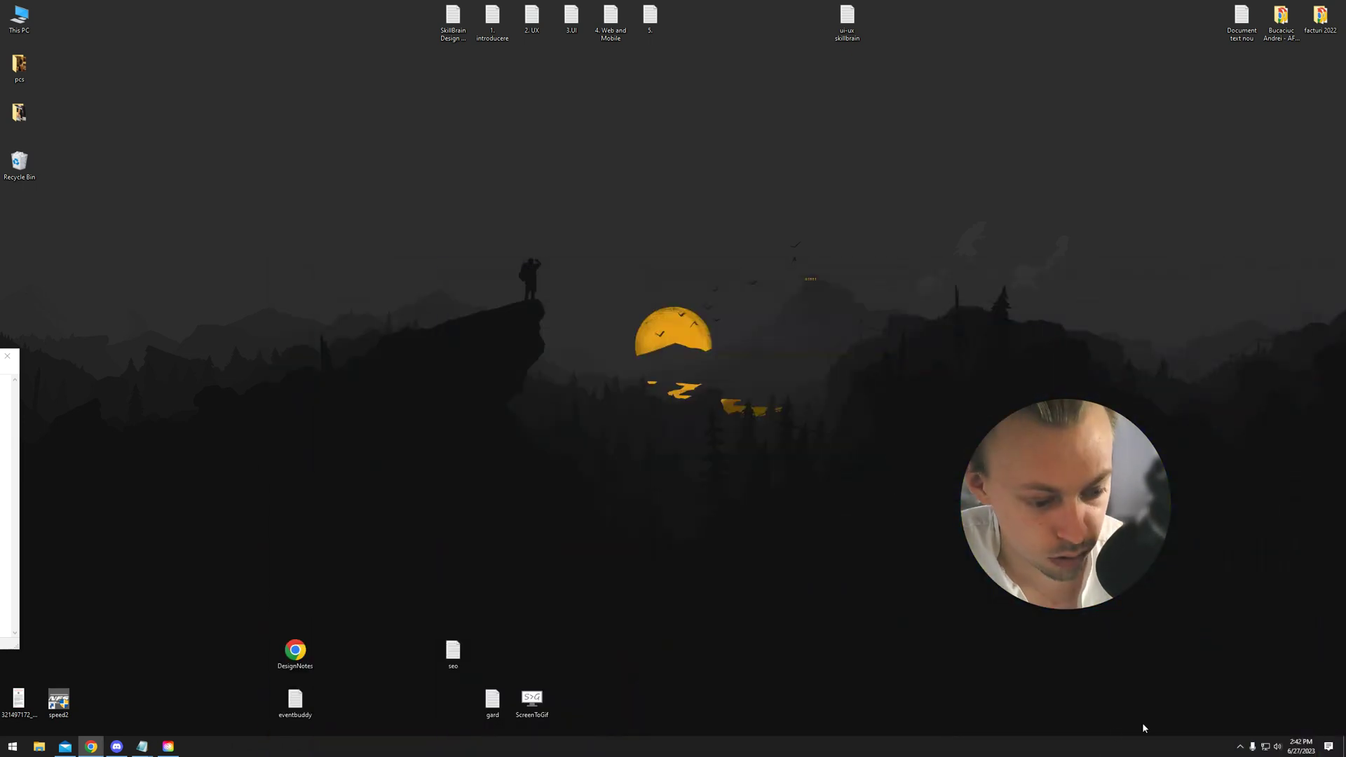
{"action": "left_click", "coordinate": [168, 746]}
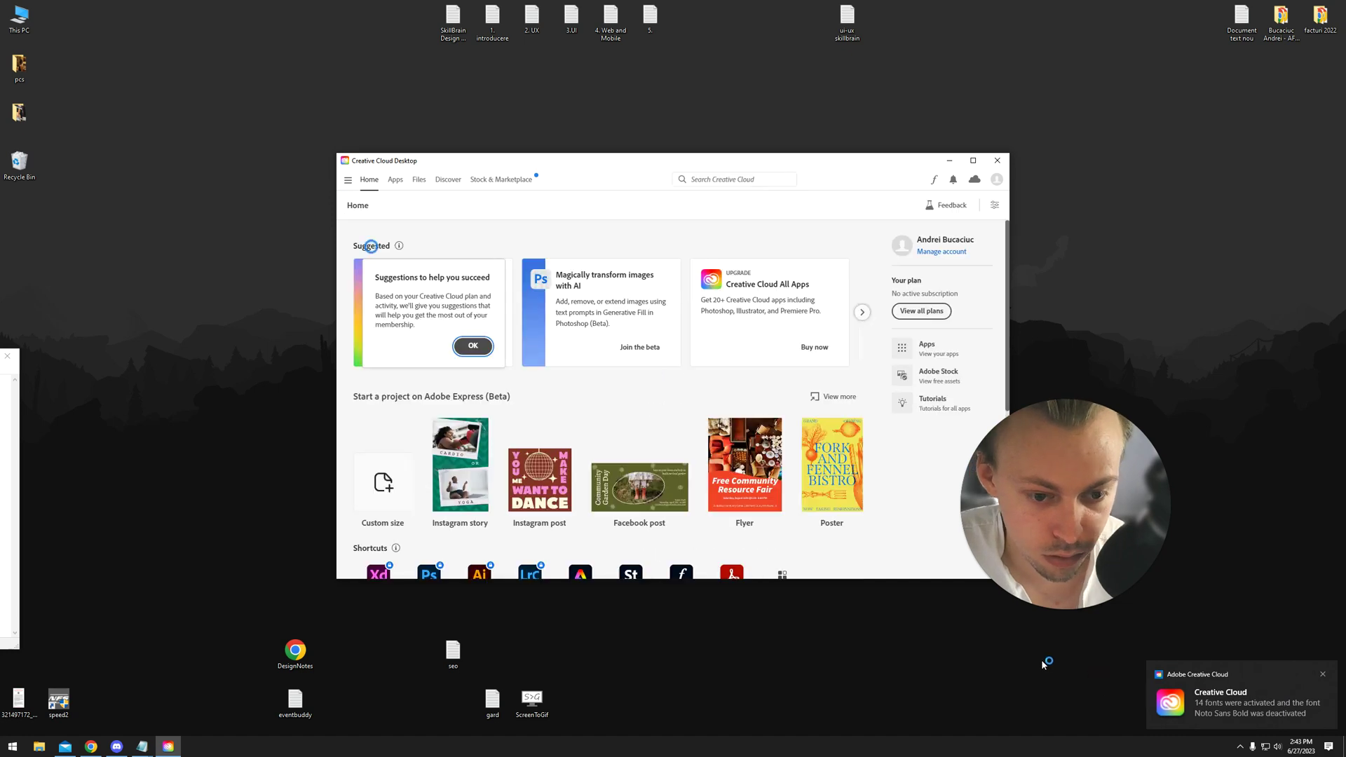
{"action": "left_click", "coordinate": [998, 160]}
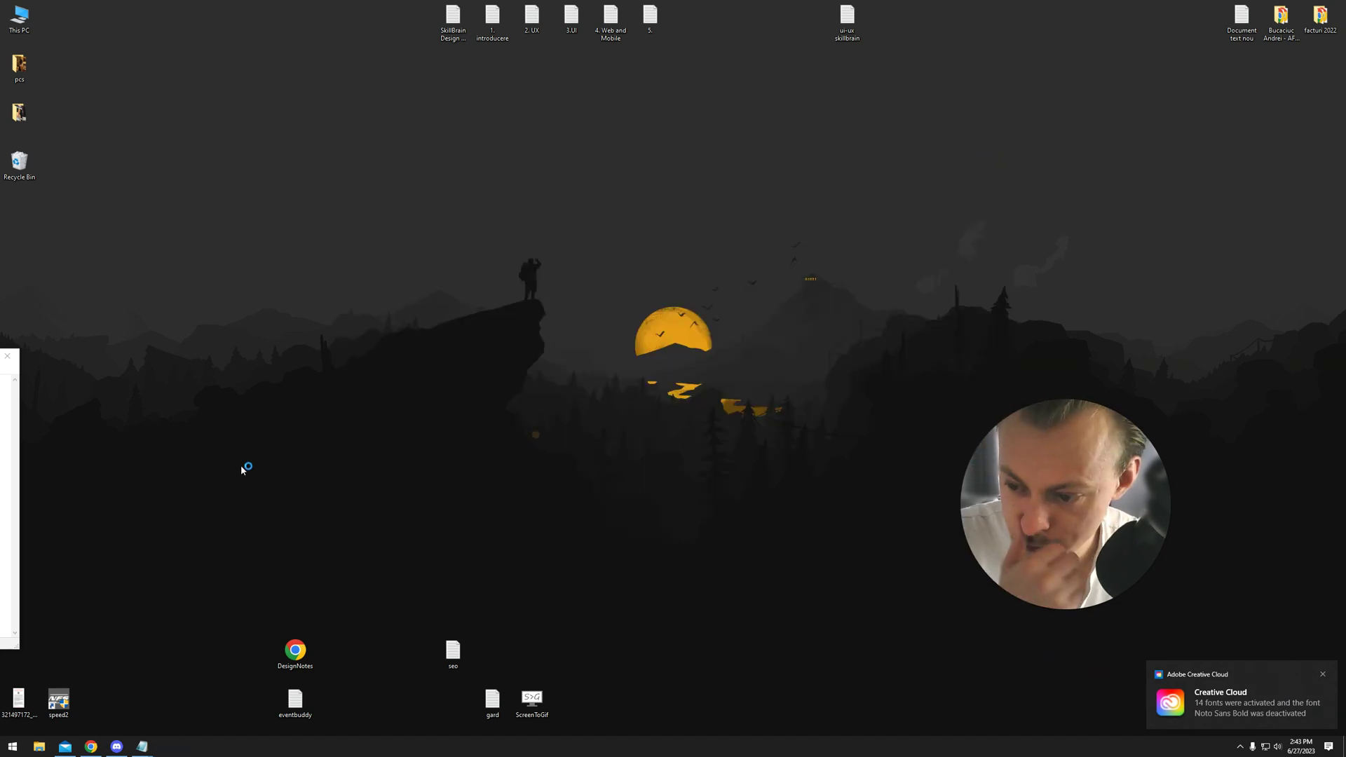
- Centre the Notepad note and highlight its two CoreSync livetype folder paths
{"action": "left_click_drag", "start_coordinate": [0, 364], "coordinate": [618, 240]}
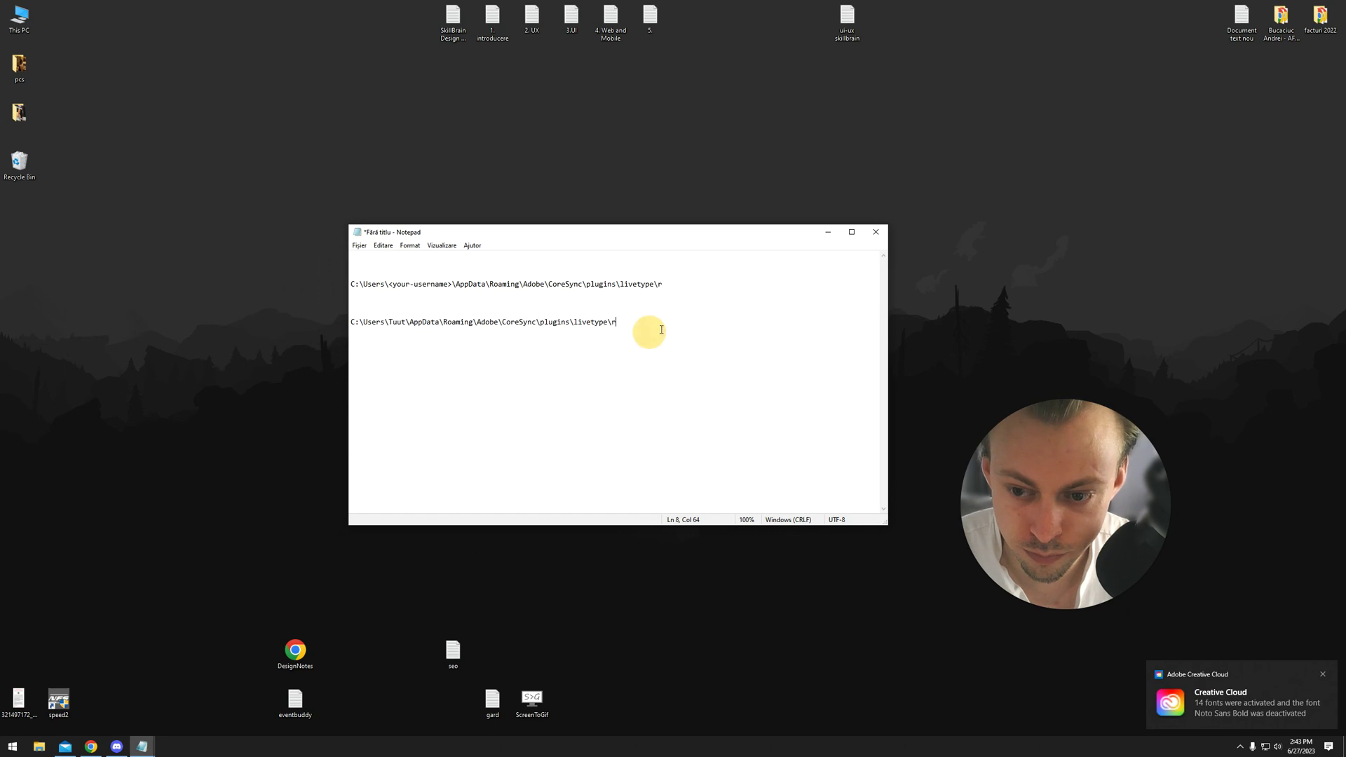
{"action": "left_click_drag", "start_coordinate": [645, 333], "coordinate": [445, 321]}
{"action": "left_click", "coordinate": [444, 321]}
{"action": "left_click_drag", "start_coordinate": [354, 284], "coordinate": [704, 284]}
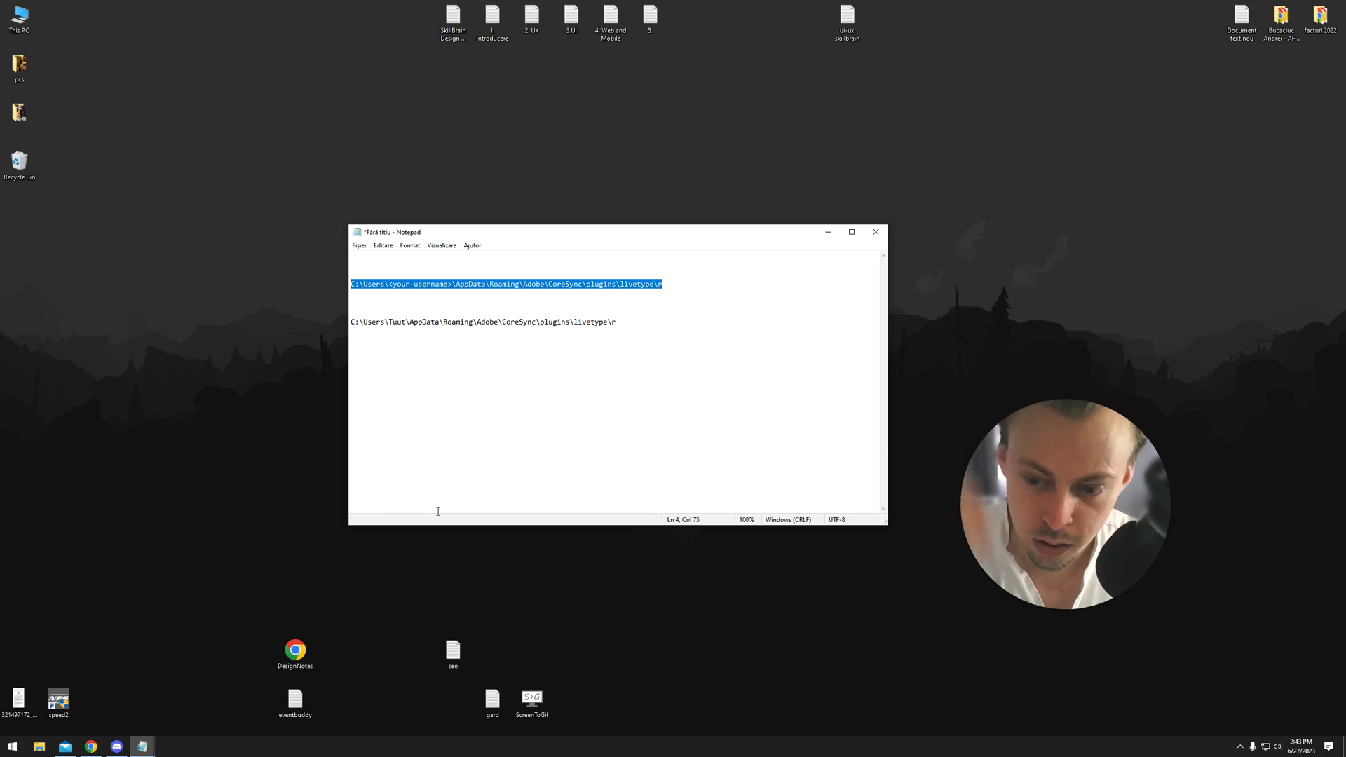
{"action": "mouse_move", "coordinate": [616, 323]}
{"action": "left_mouse_down"}
{"action": "mouse_move", "coordinate": [419, 322]}
{"action": "mouse_move", "coordinate": [389, 284]}
{"action": "left_mouse_up"}
{"action": "left_click", "coordinate": [430, 321]}
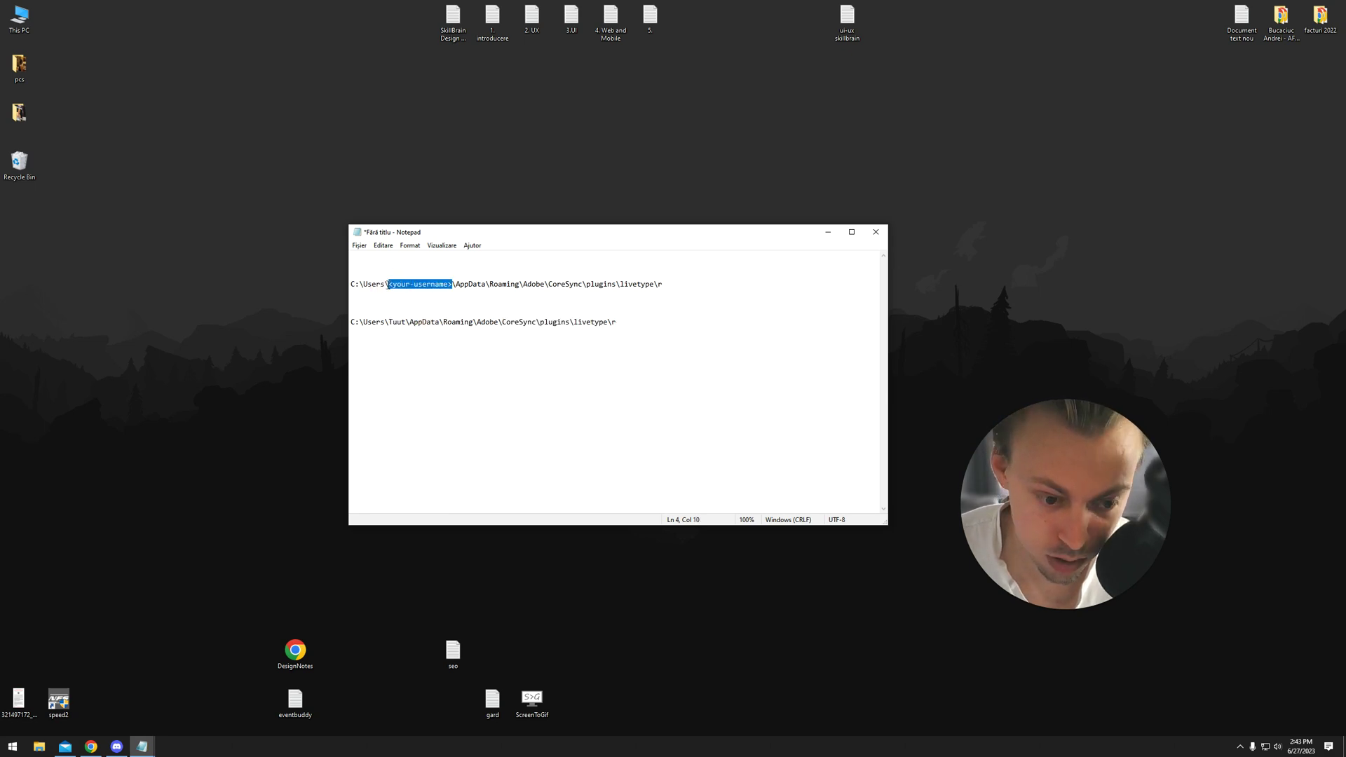
- Browse to C:\Users, then paste the copied CoreSync livetype path into Explorer's address bar
{"action": "double_click", "coordinate": [20, 19]}
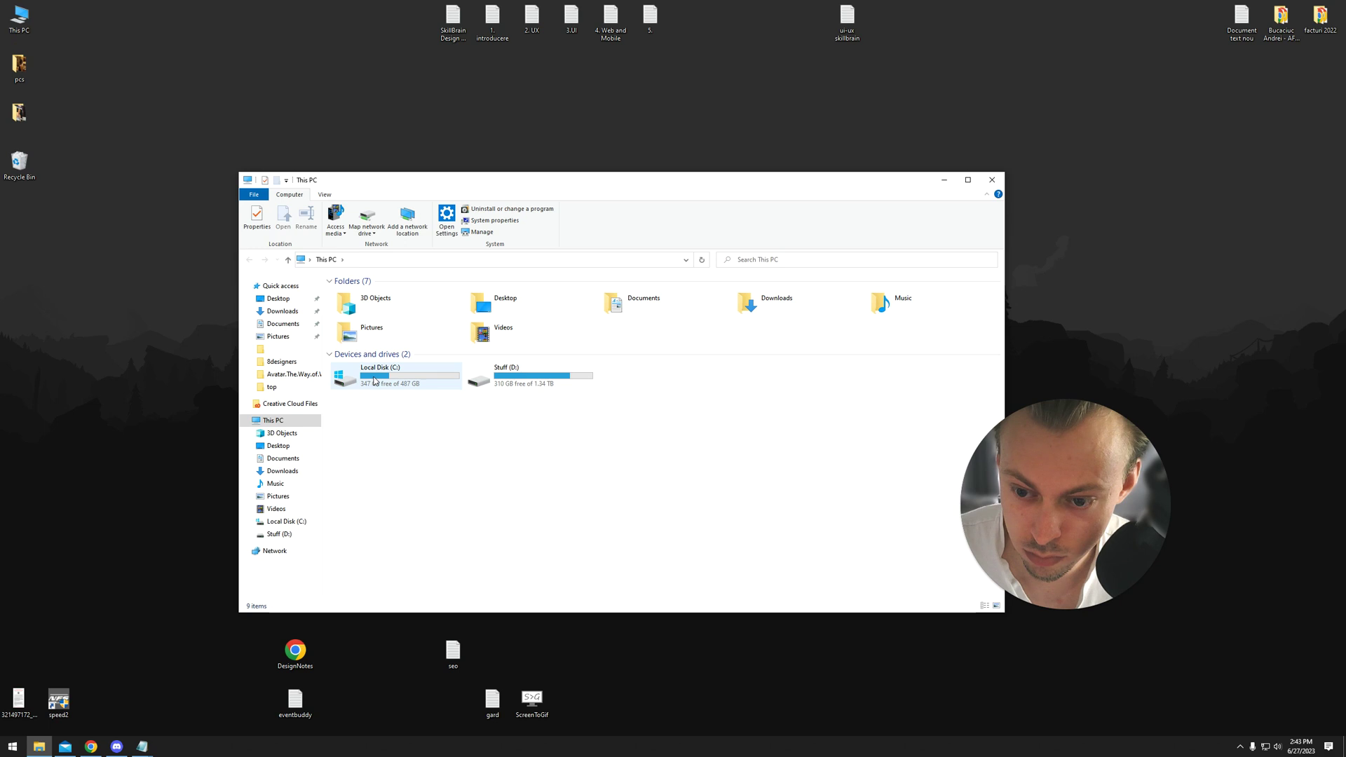
{"action": "double_click", "coordinate": [389, 375]}
{"action": "double_click", "coordinate": [355, 327]}
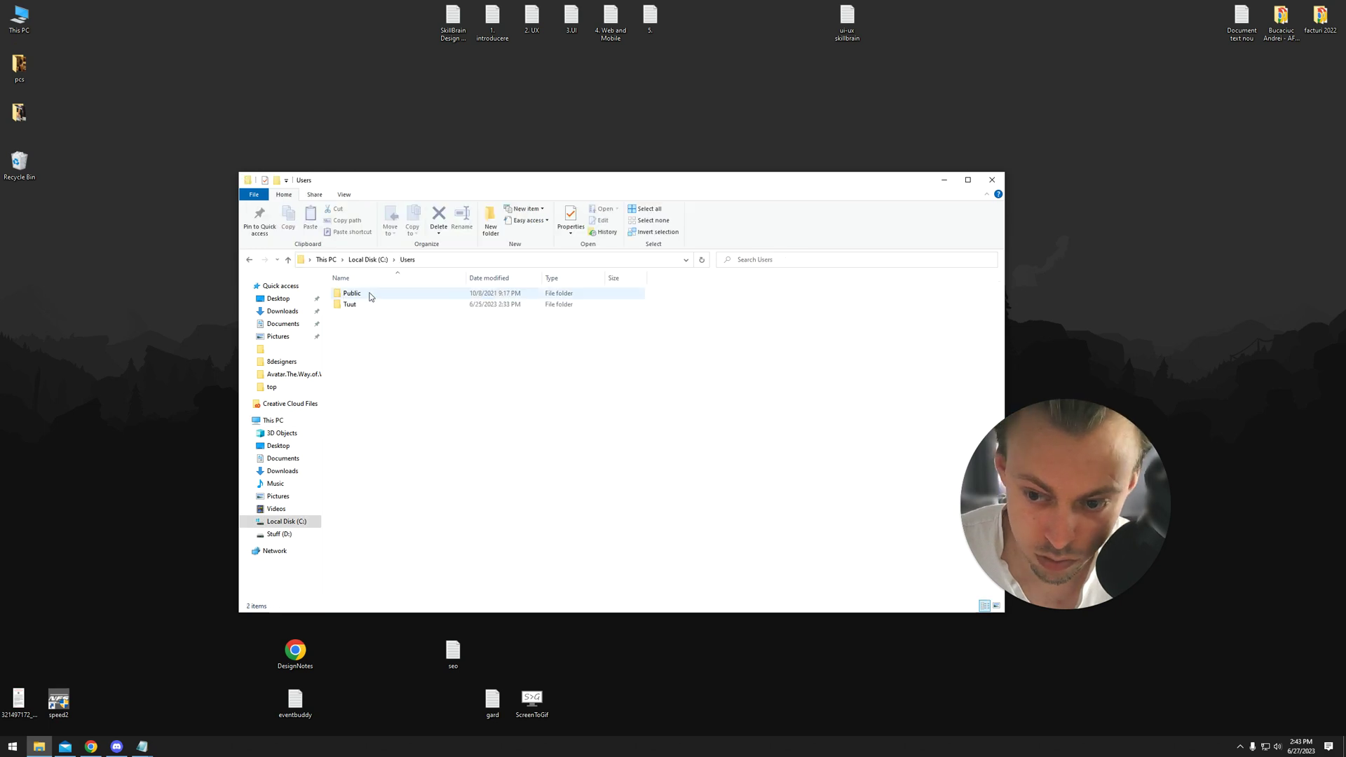
{"action": "left_click", "coordinate": [358, 305]}
{"action": "left_click_drag", "start_coordinate": [578, 185], "coordinate": [722, 277]}
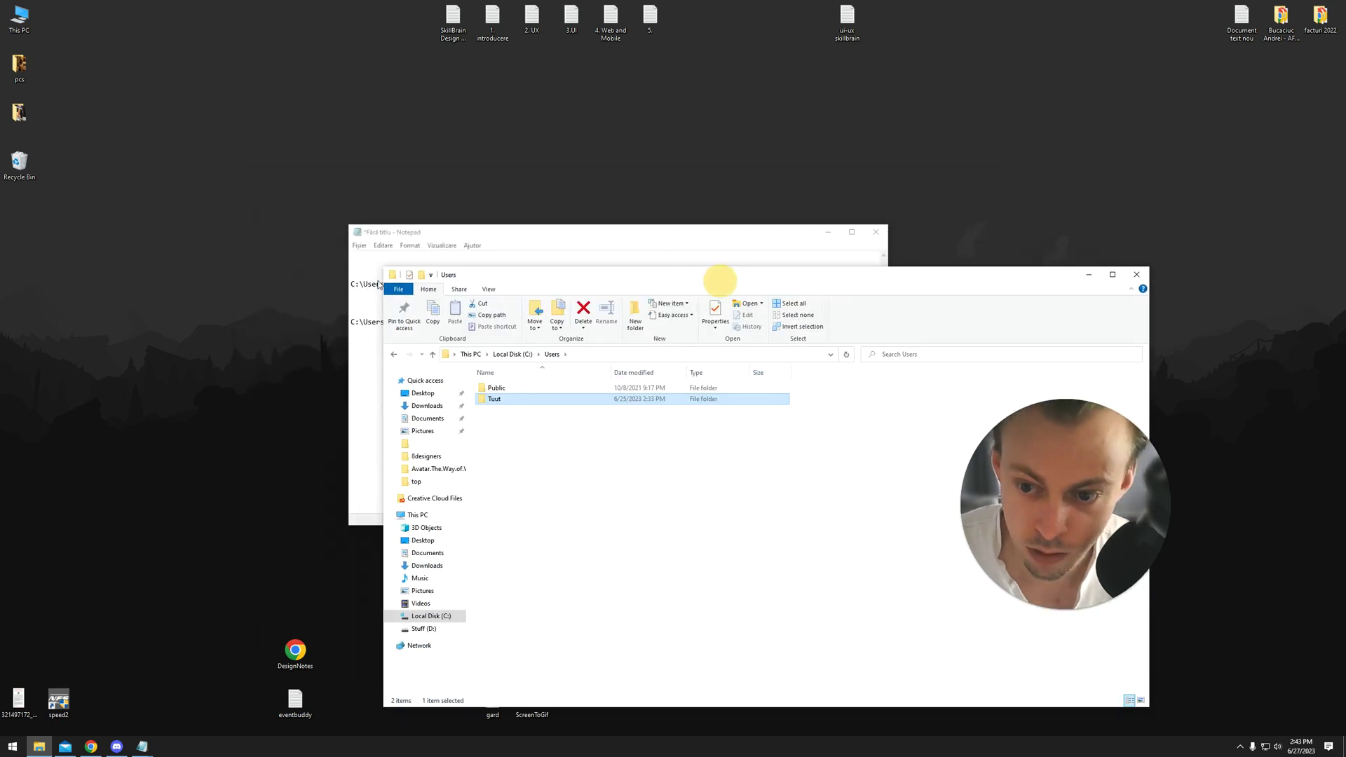
{"action": "left_click", "coordinate": [351, 333]}
{"action": "left_click_drag", "start_coordinate": [617, 322], "coordinate": [351, 322]}
{"action": "left_click", "coordinate": [636, 626]}
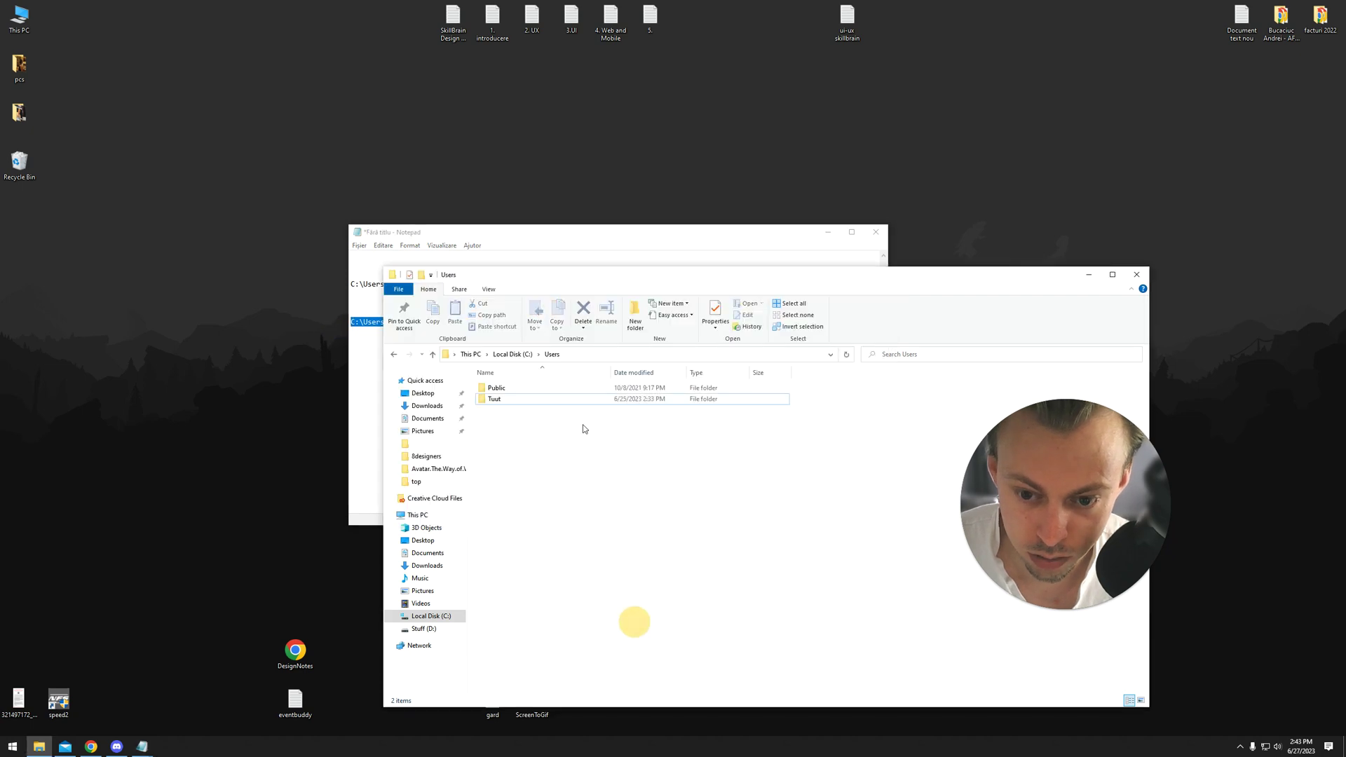
{"action": "left_click", "coordinate": [582, 355]}
{"action": "type", "text": "C:\\Users\\Tuut\\AppData\\Roaming\\Adobe\\CoreSync\\plugins\\livetype\\r"}
{"action": "key", "text": "Return"}
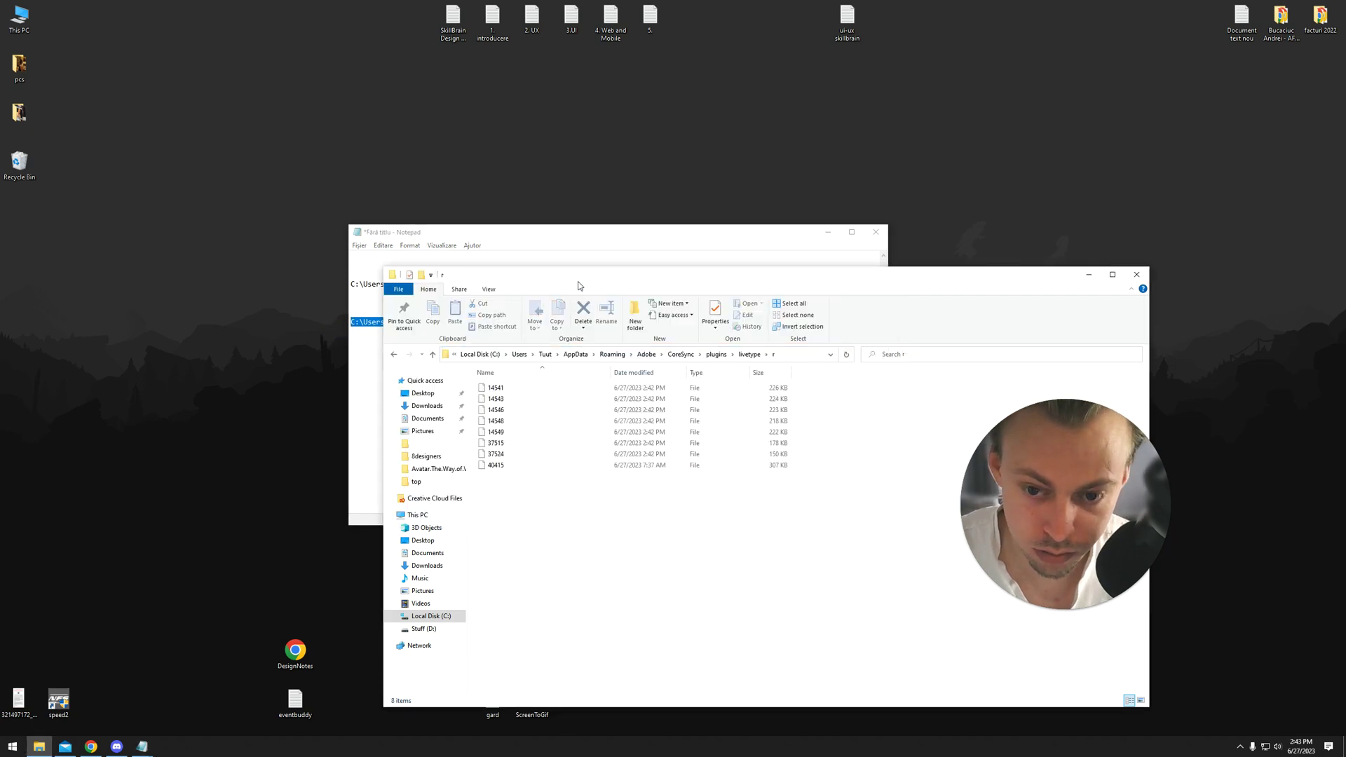
- Select the eight font files, toggling View > Hidden items on and off
{"action": "left_click_drag", "start_coordinate": [576, 278], "coordinate": [555, 245]}
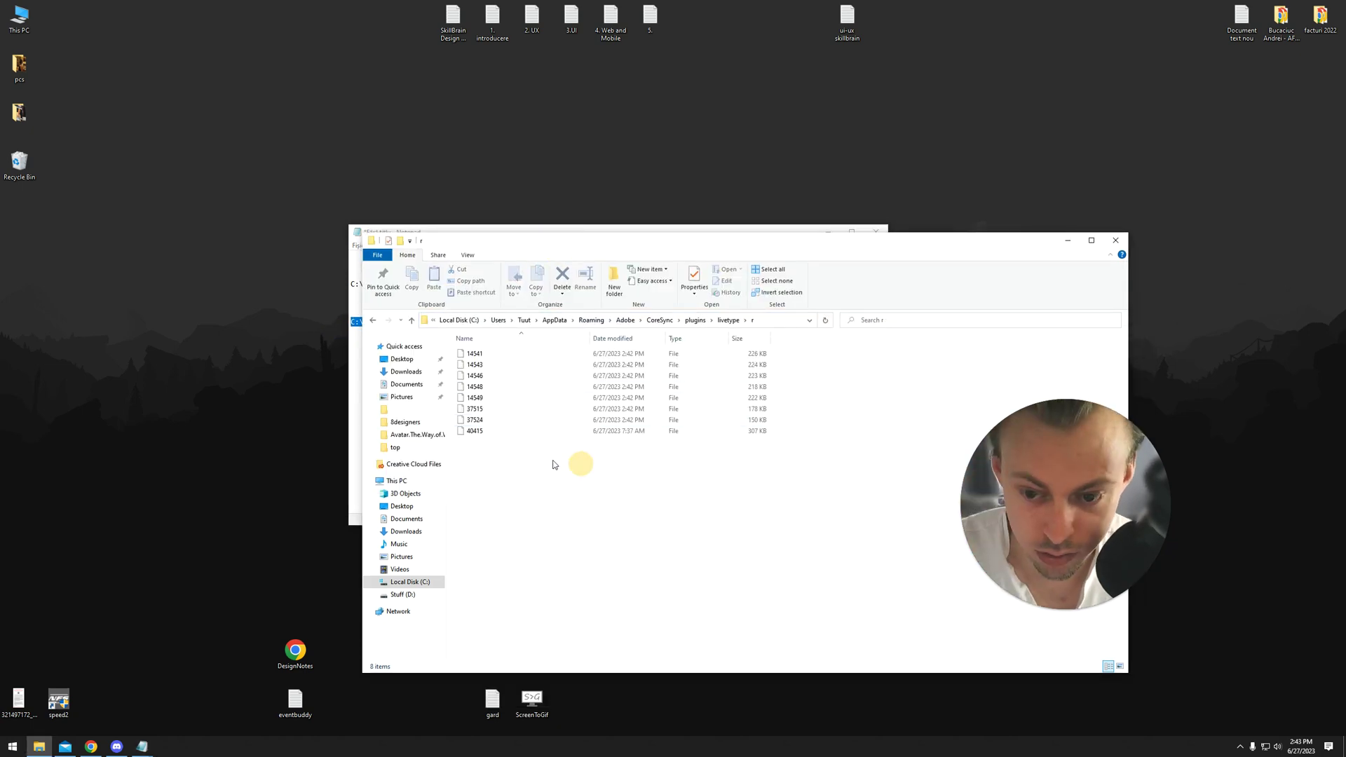
{"action": "left_click_drag", "start_coordinate": [511, 460], "coordinate": [502, 353]}
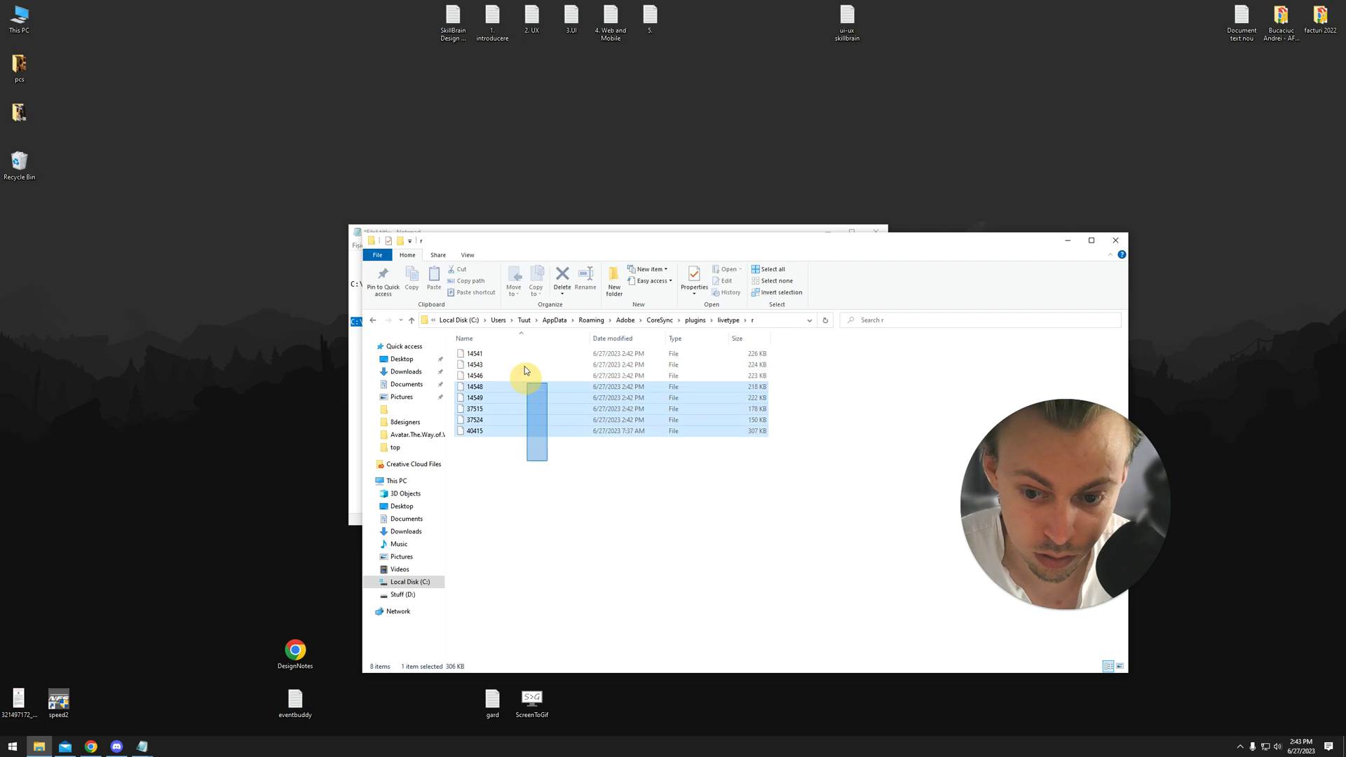
{"action": "left_click", "coordinate": [544, 487]}
{"action": "left_click", "coordinate": [468, 256]}
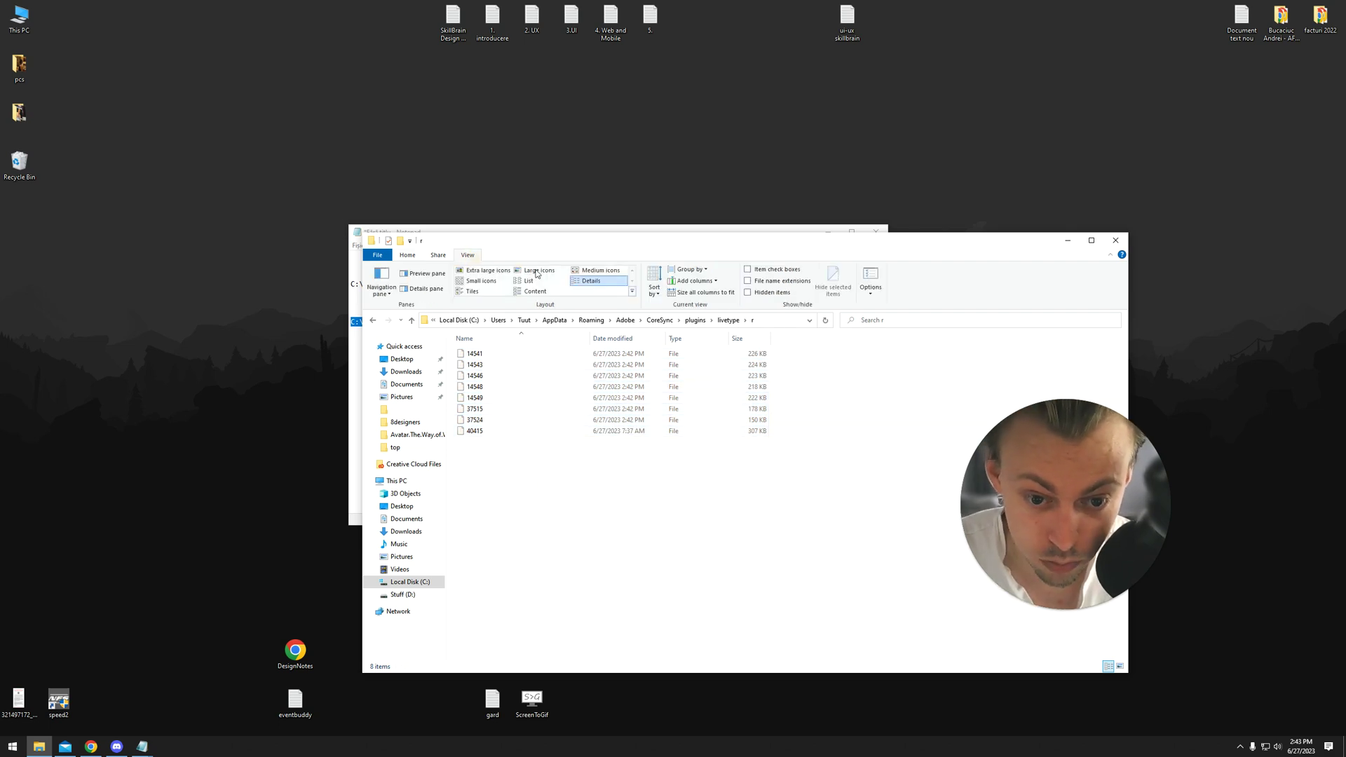
{"action": "left_click", "coordinate": [770, 294]}
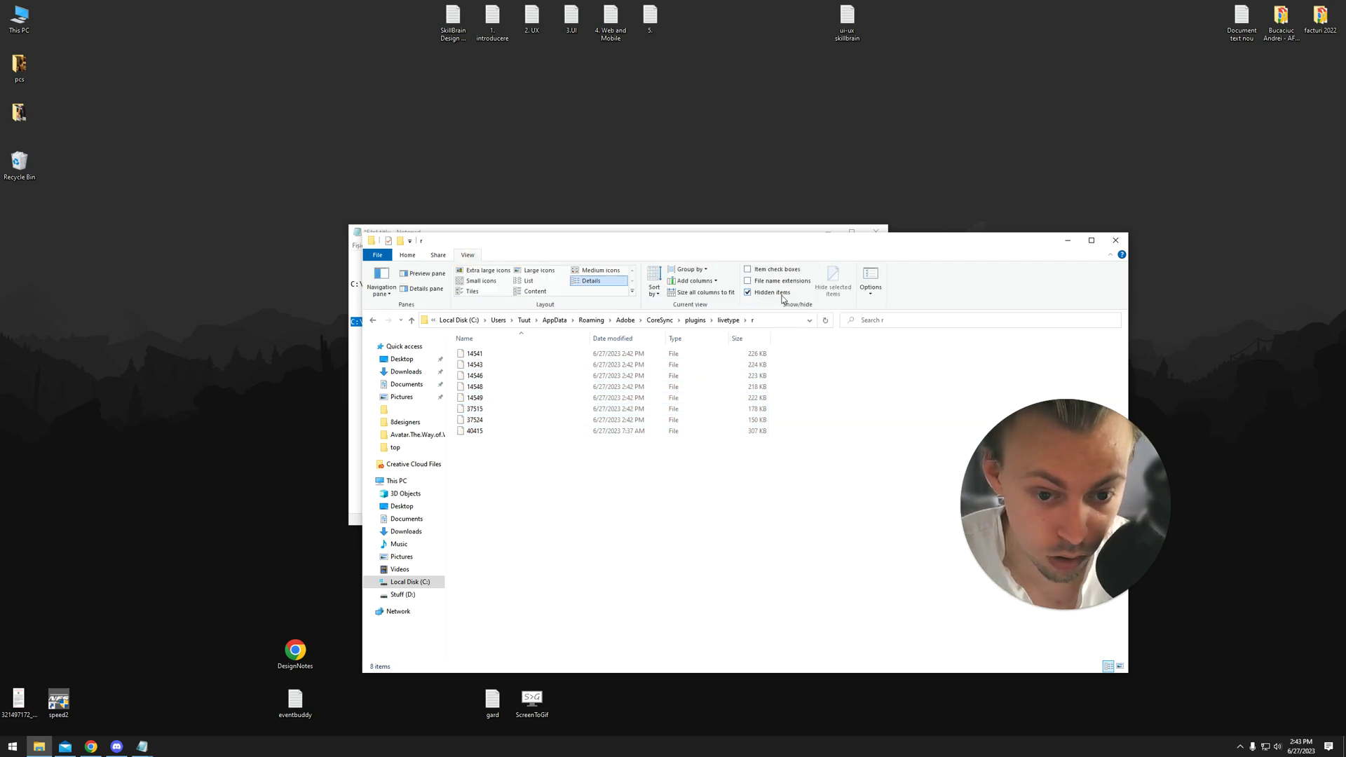
{"action": "left_click", "coordinate": [770, 295]}
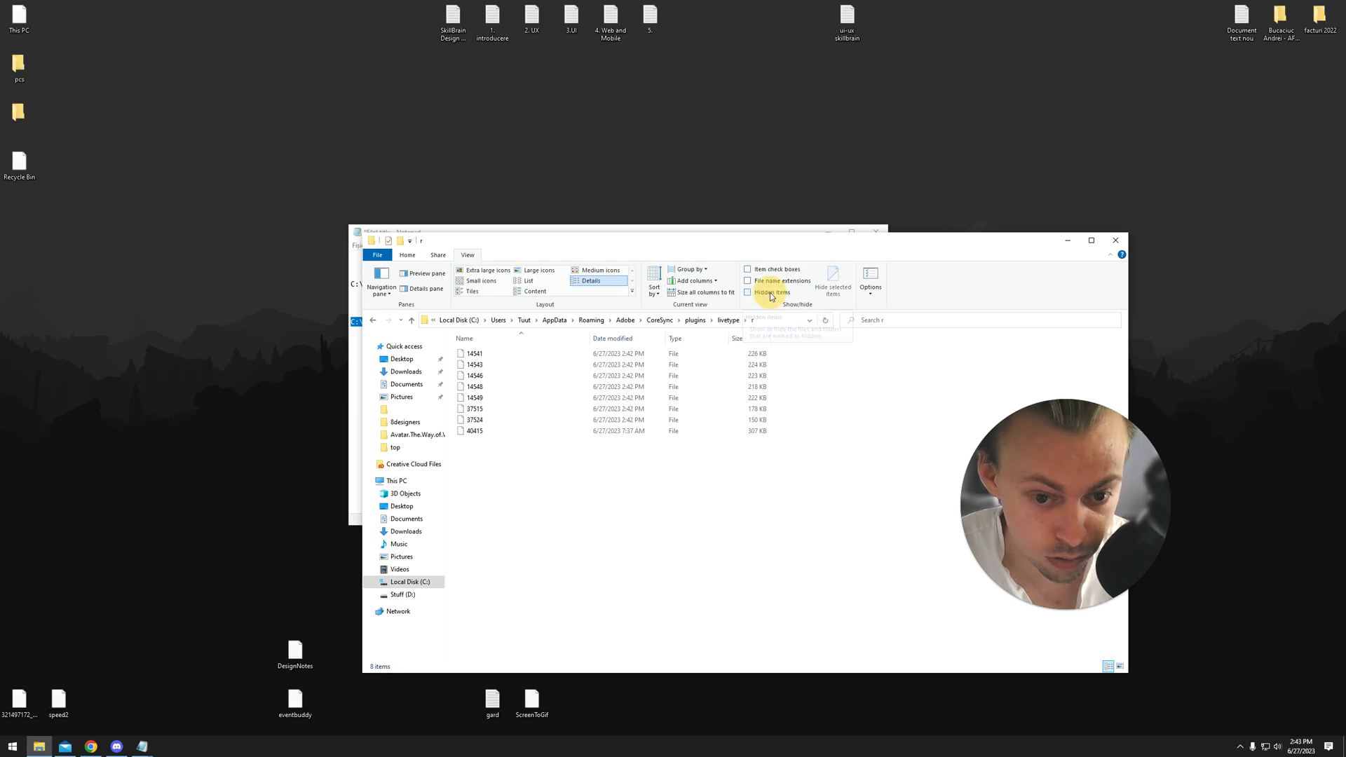
{"action": "left_click_drag", "start_coordinate": [523, 482], "coordinate": [504, 355]}
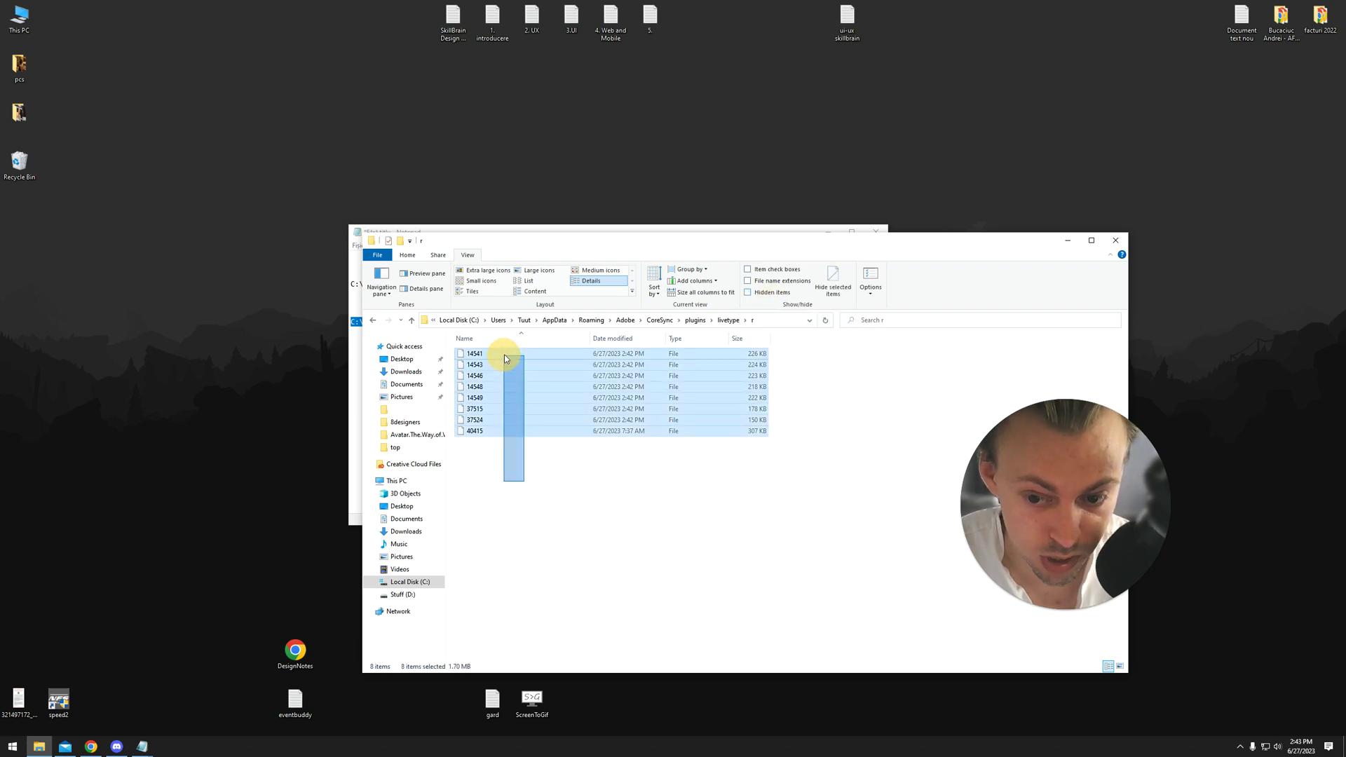
{"action": "left_click", "coordinate": [572, 490]}
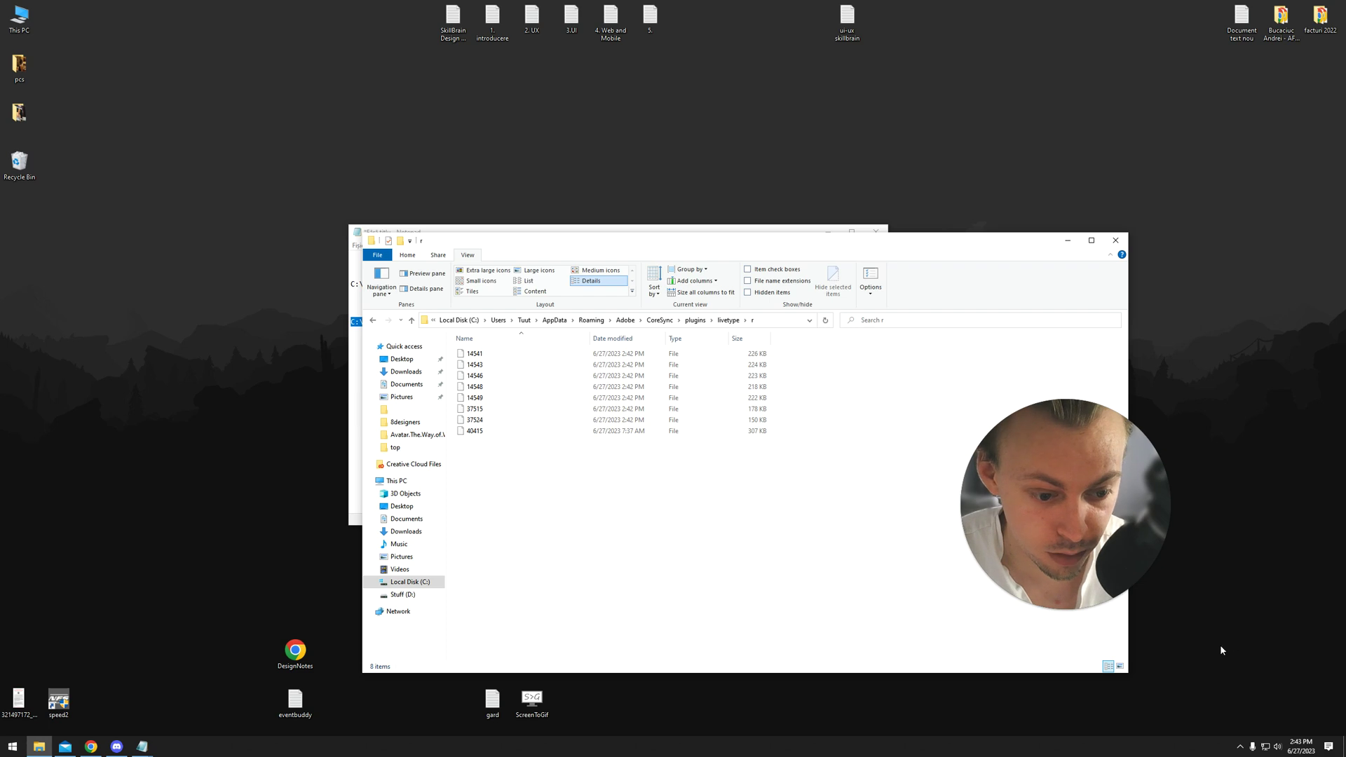
- Copy the eight livetype font files onto the desktop
{"action": "left_click_drag", "start_coordinate": [1091, 545], "coordinate": [1168, 541]}
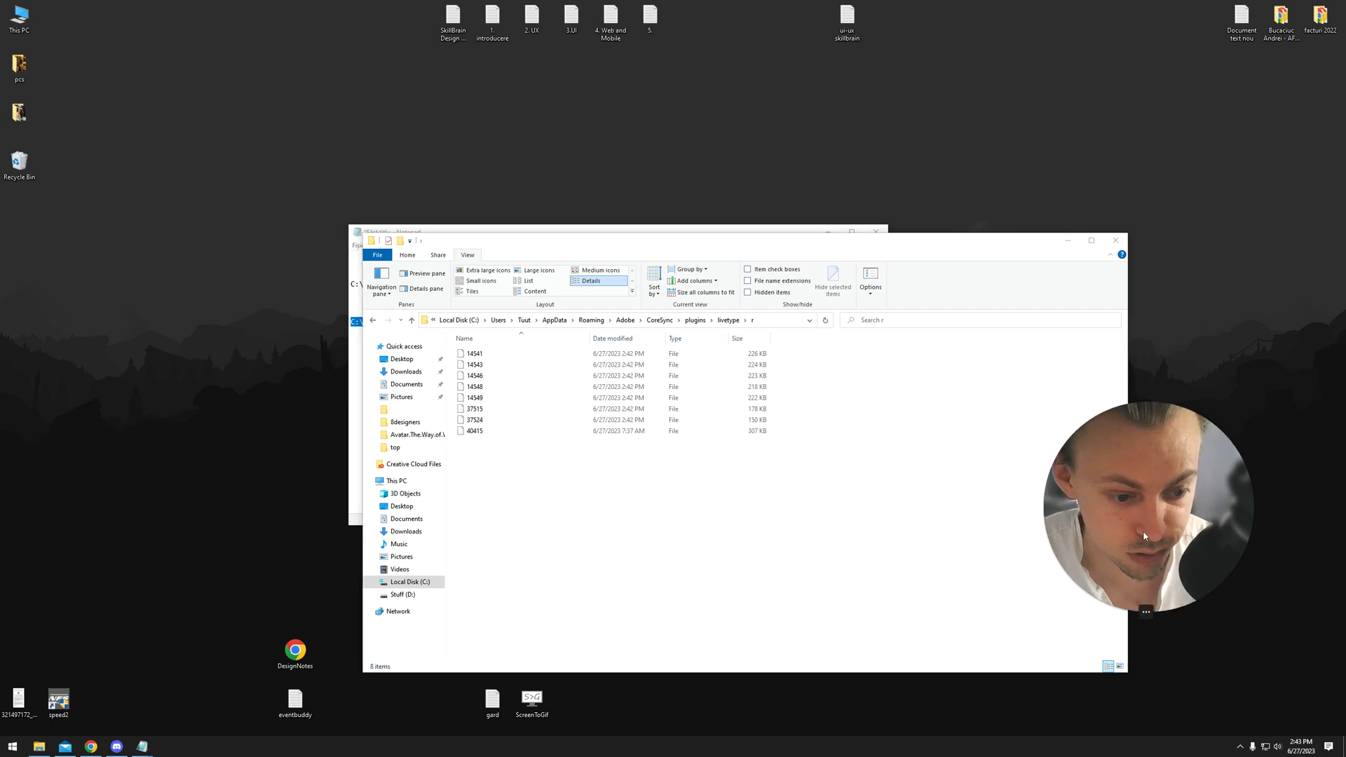
{"action": "left_click", "coordinate": [631, 524]}
{"action": "left_click_drag", "start_coordinate": [497, 479], "coordinate": [504, 354]}
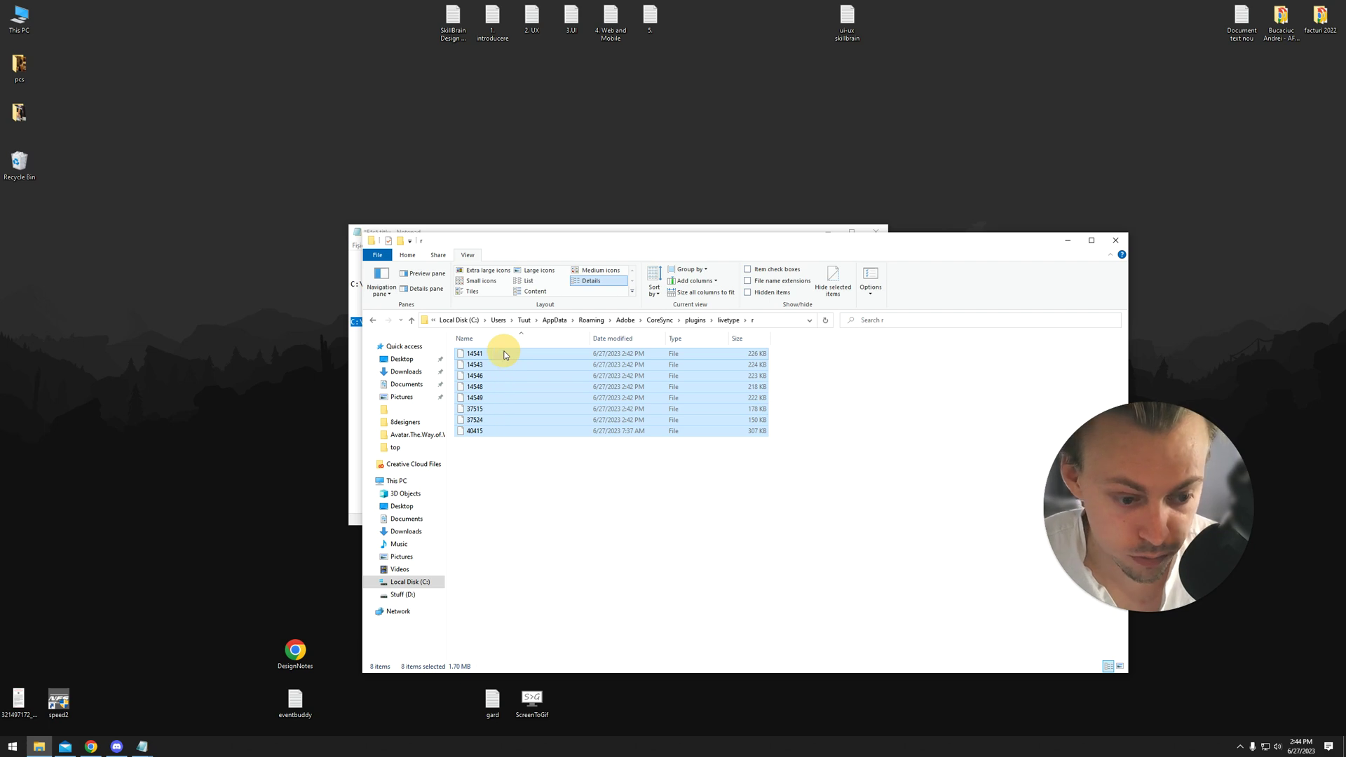
{"action": "left_click", "coordinate": [264, 345]}
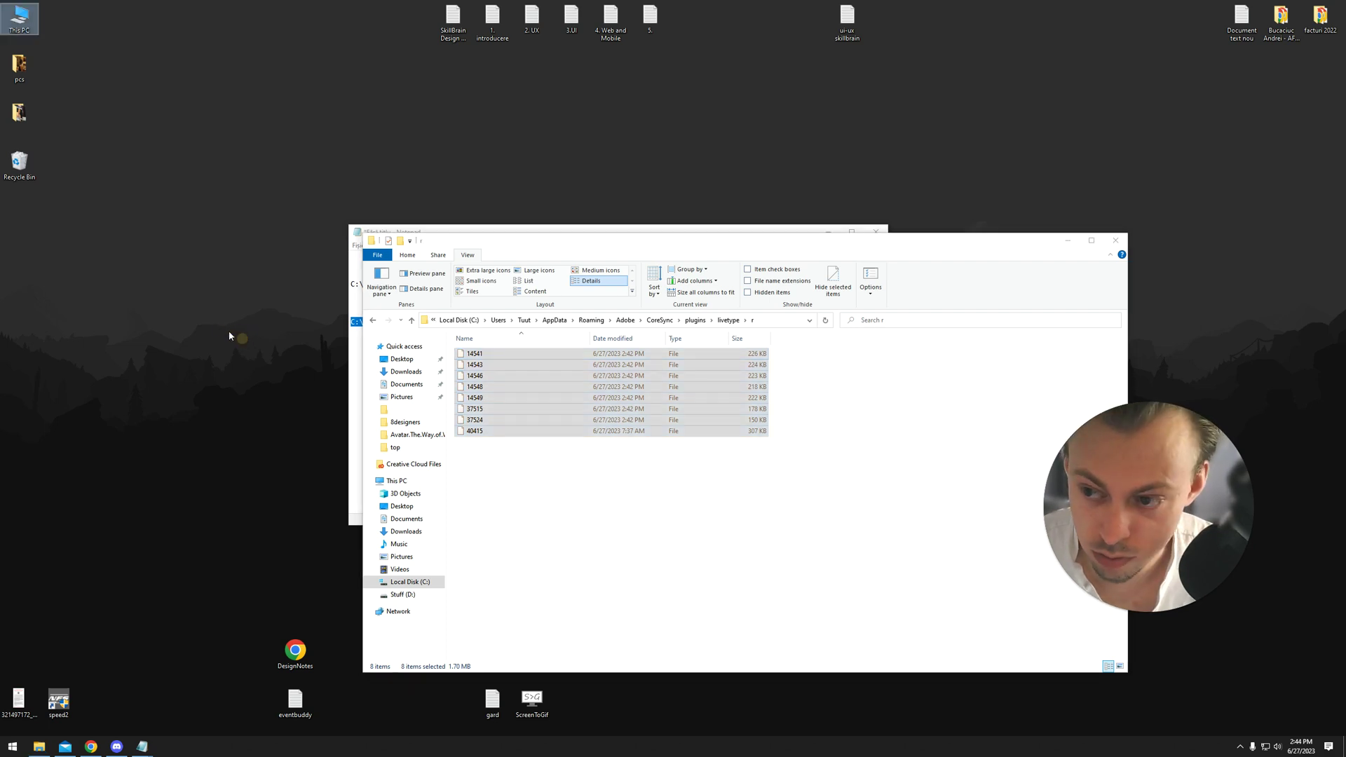
{"action": "key", "text": "ctrl+v"}
- Rename the desktop file 14541 to 14541.otf
{"action": "left_click", "coordinate": [109, 326]}
{"action": "left_click", "coordinate": [20, 218]}
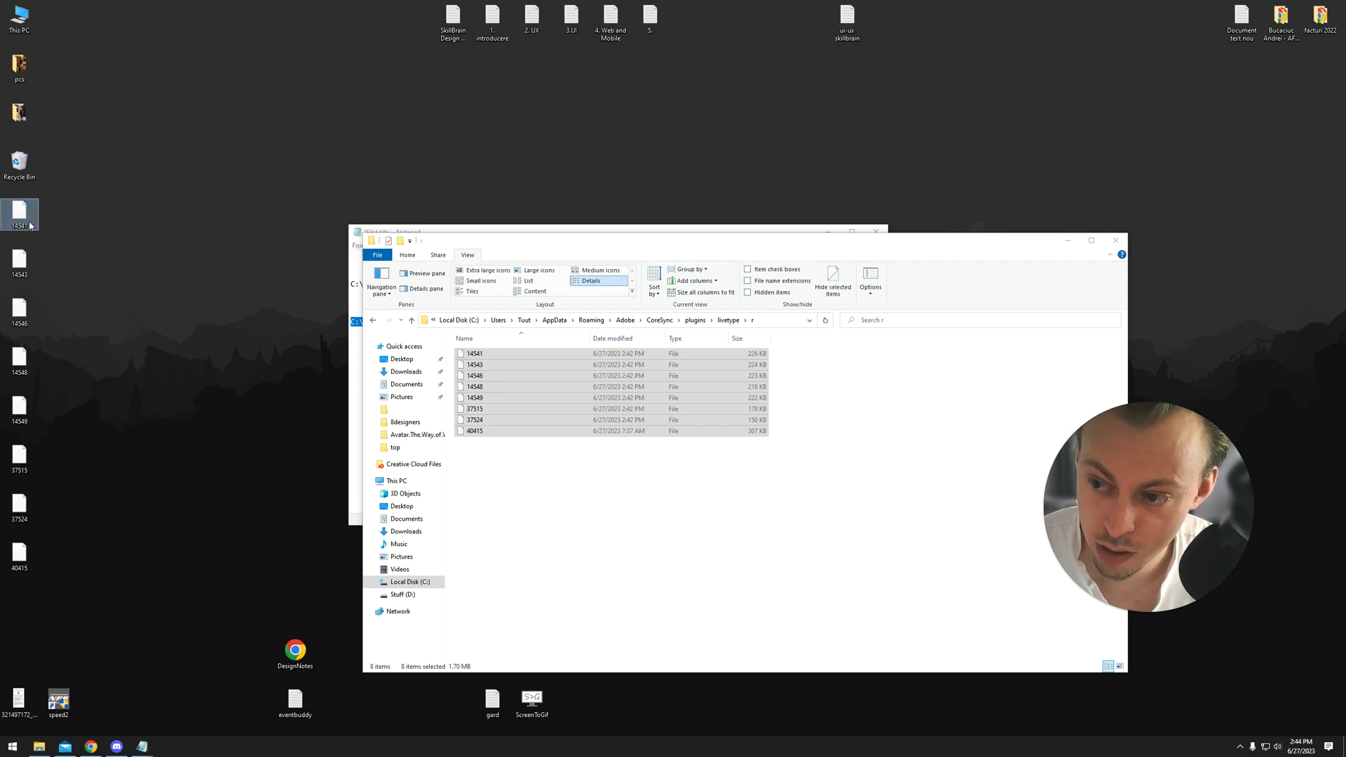
{"action": "right_click", "coordinate": [18, 223]}
{"action": "left_click", "coordinate": [82, 442]}
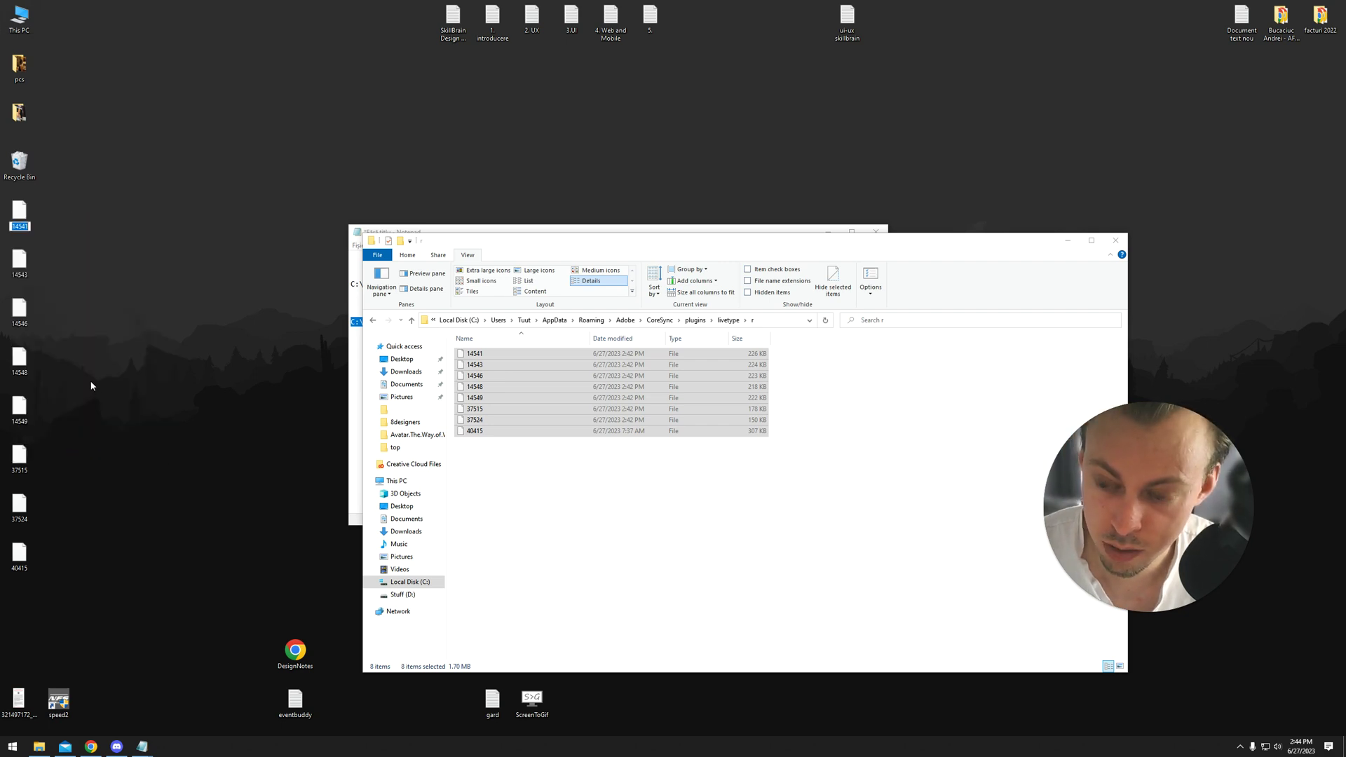
{"action": "key", "text": "End"}
{"action": "type", "text": "."}
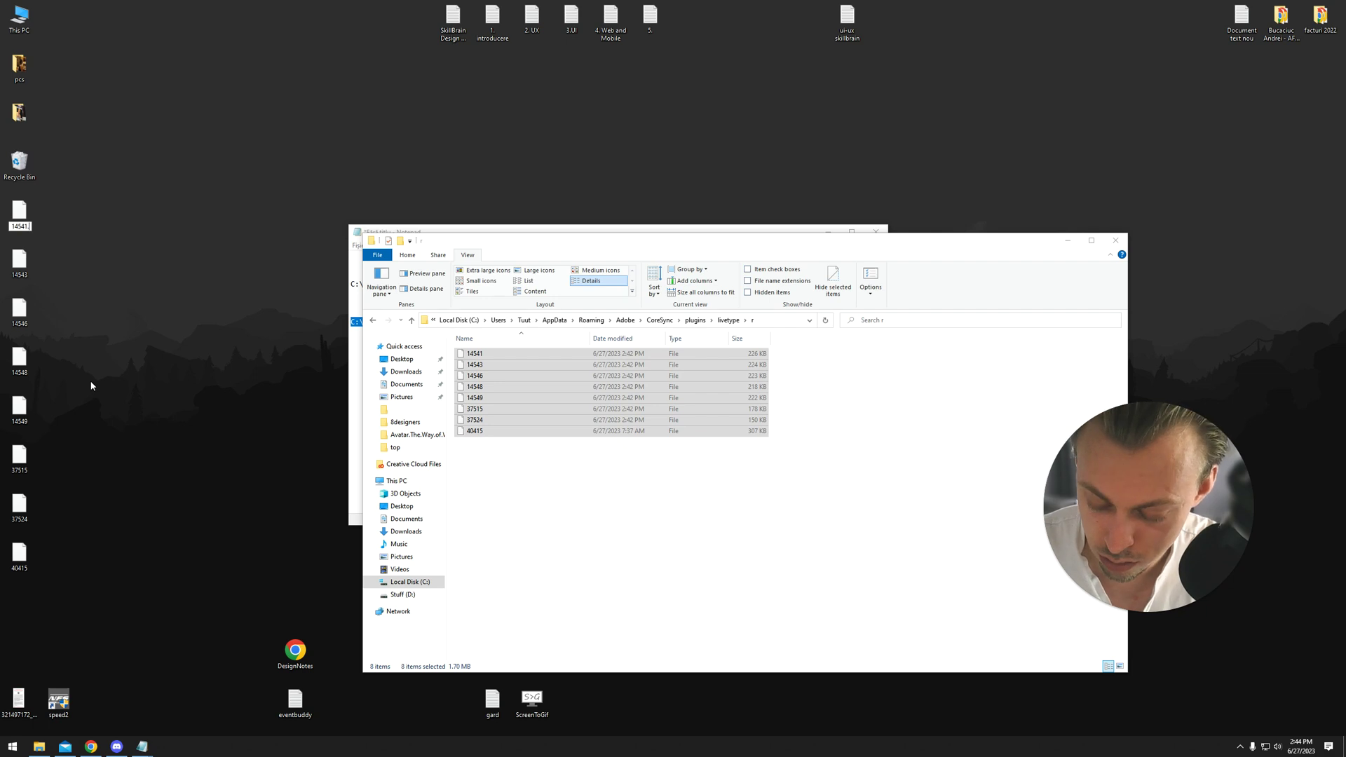
{"action": "type", "text": "otf"}
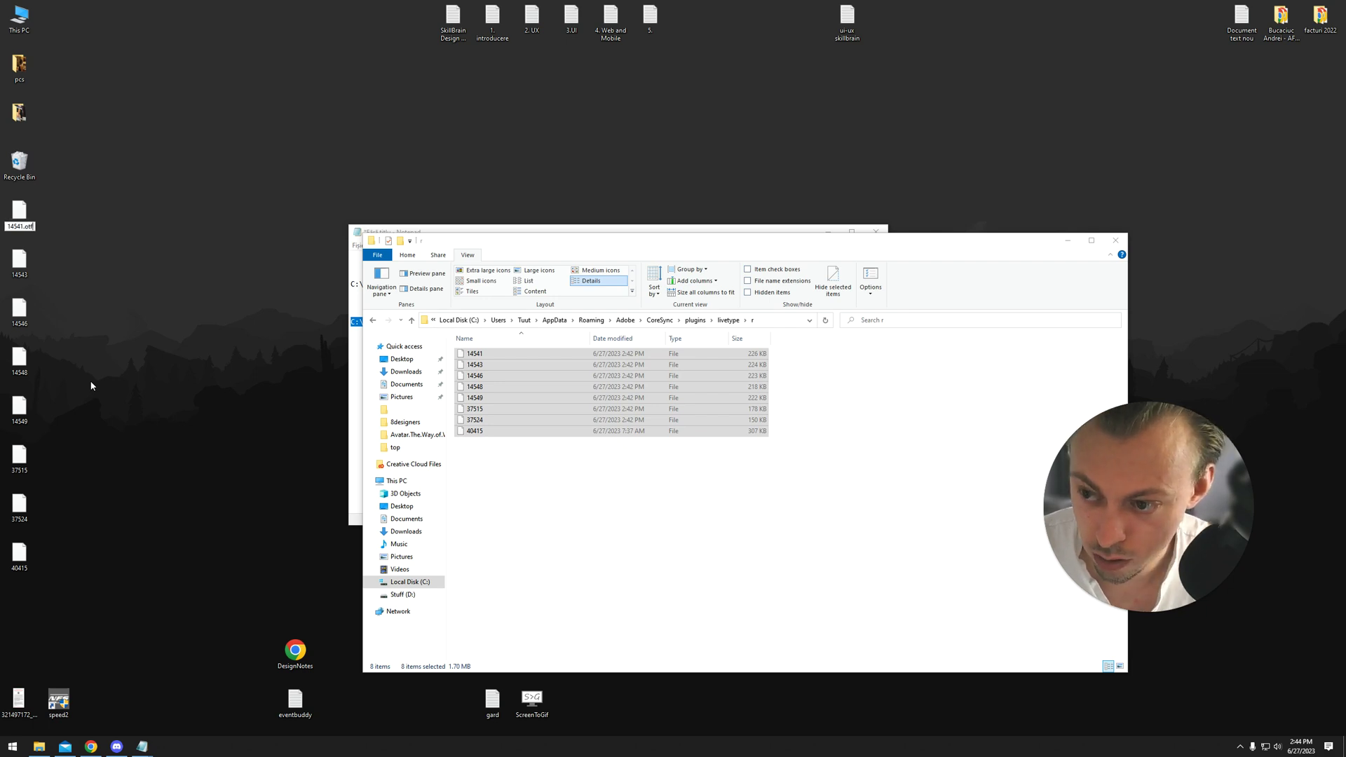
{"action": "left_click", "coordinate": [106, 375]}
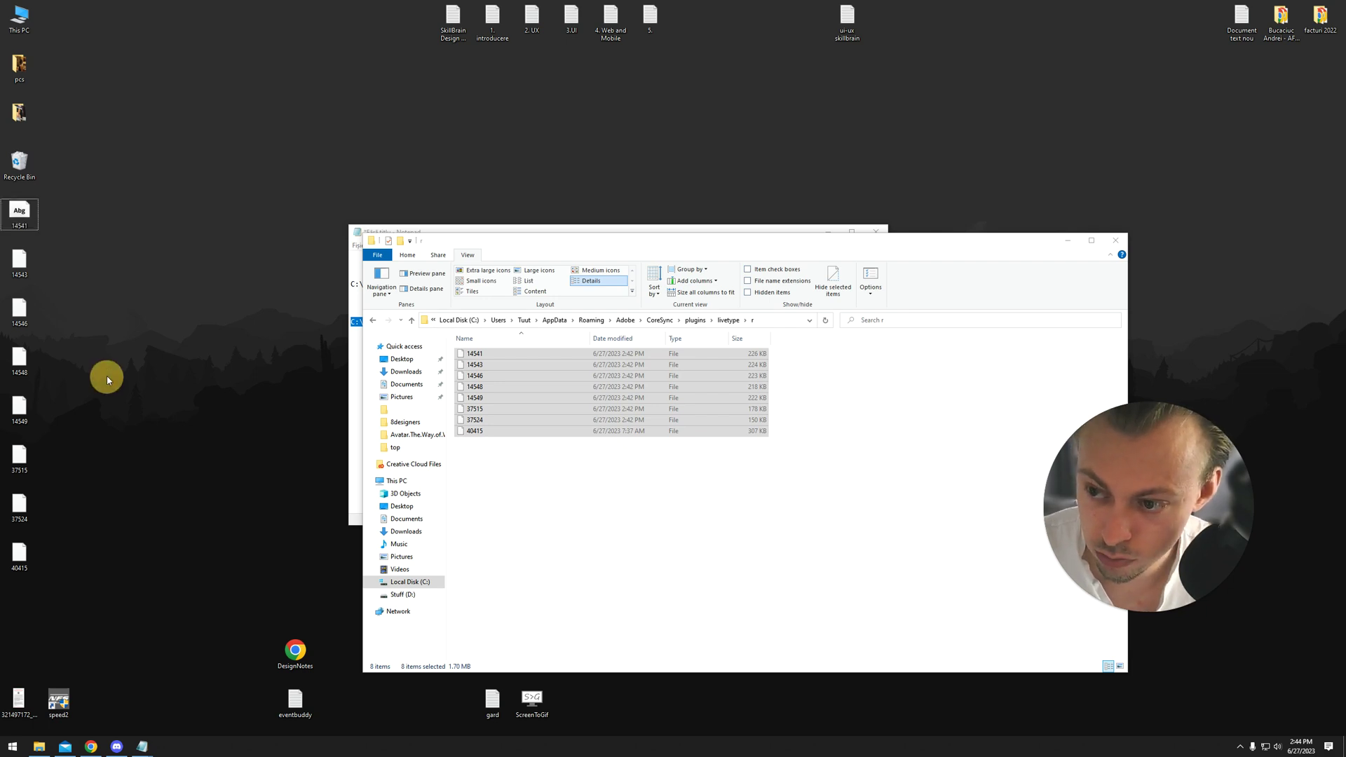
- Install 14541.otf as Open Sans Bold from Windows Font Viewer
{"action": "double_click", "coordinate": [19, 213]}
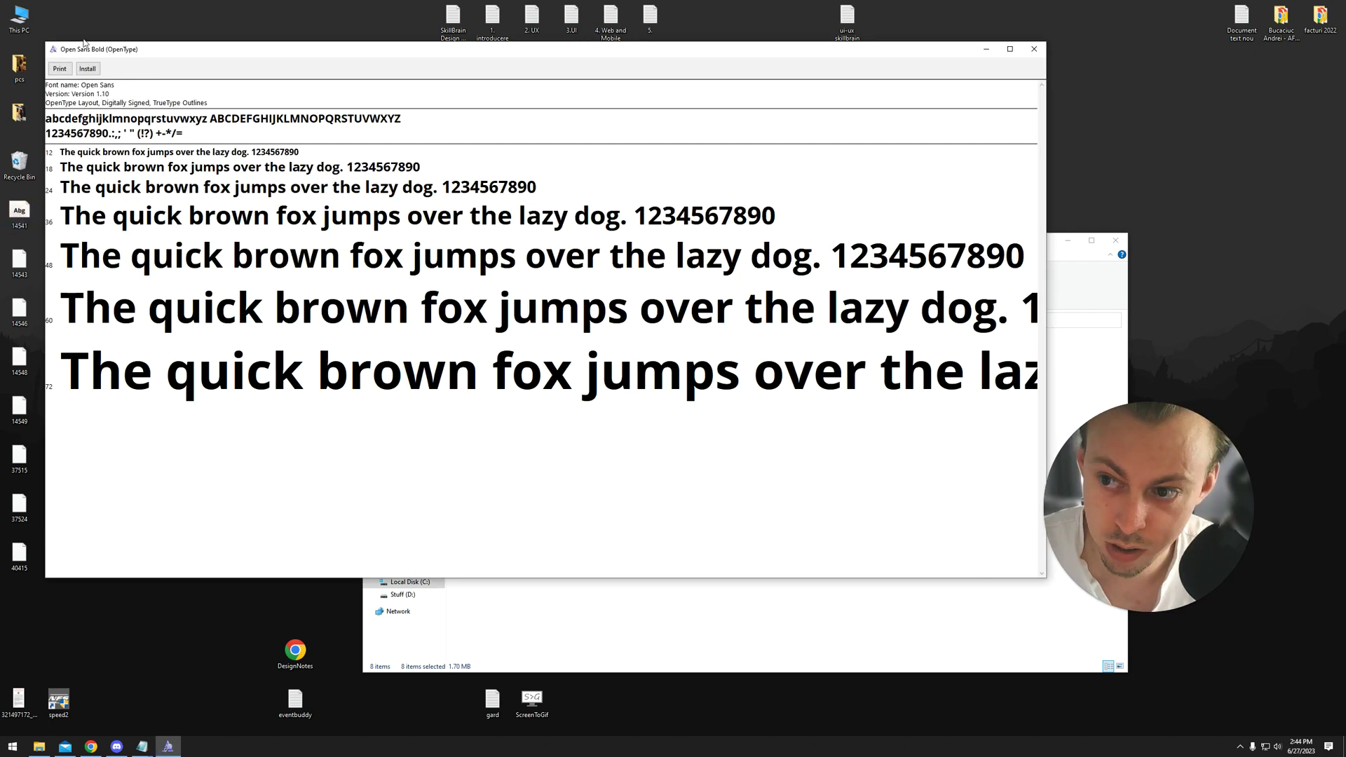
{"action": "left_click", "coordinate": [91, 70]}
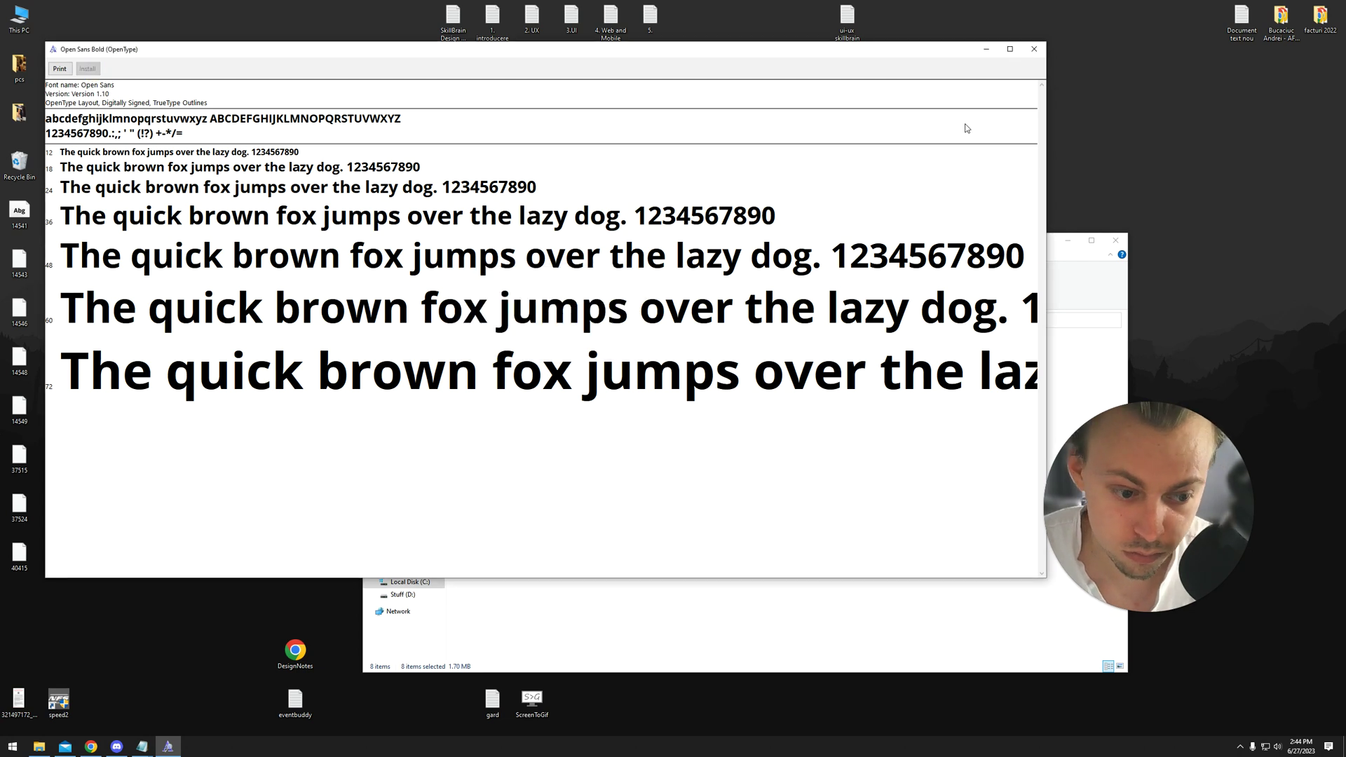
{"action": "left_click", "coordinate": [1034, 49]}
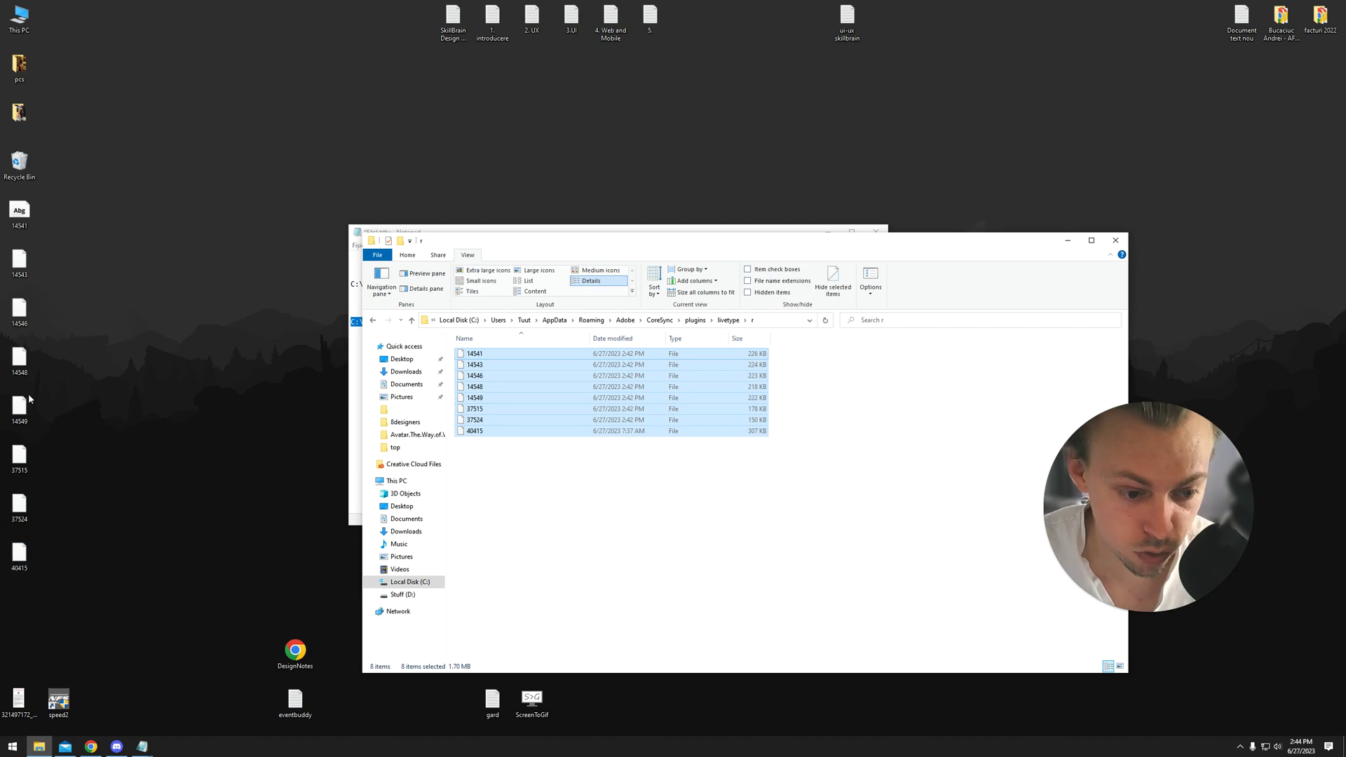
{"action": "left_click_drag", "start_coordinate": [49, 201], "coordinate": [85, 572]}
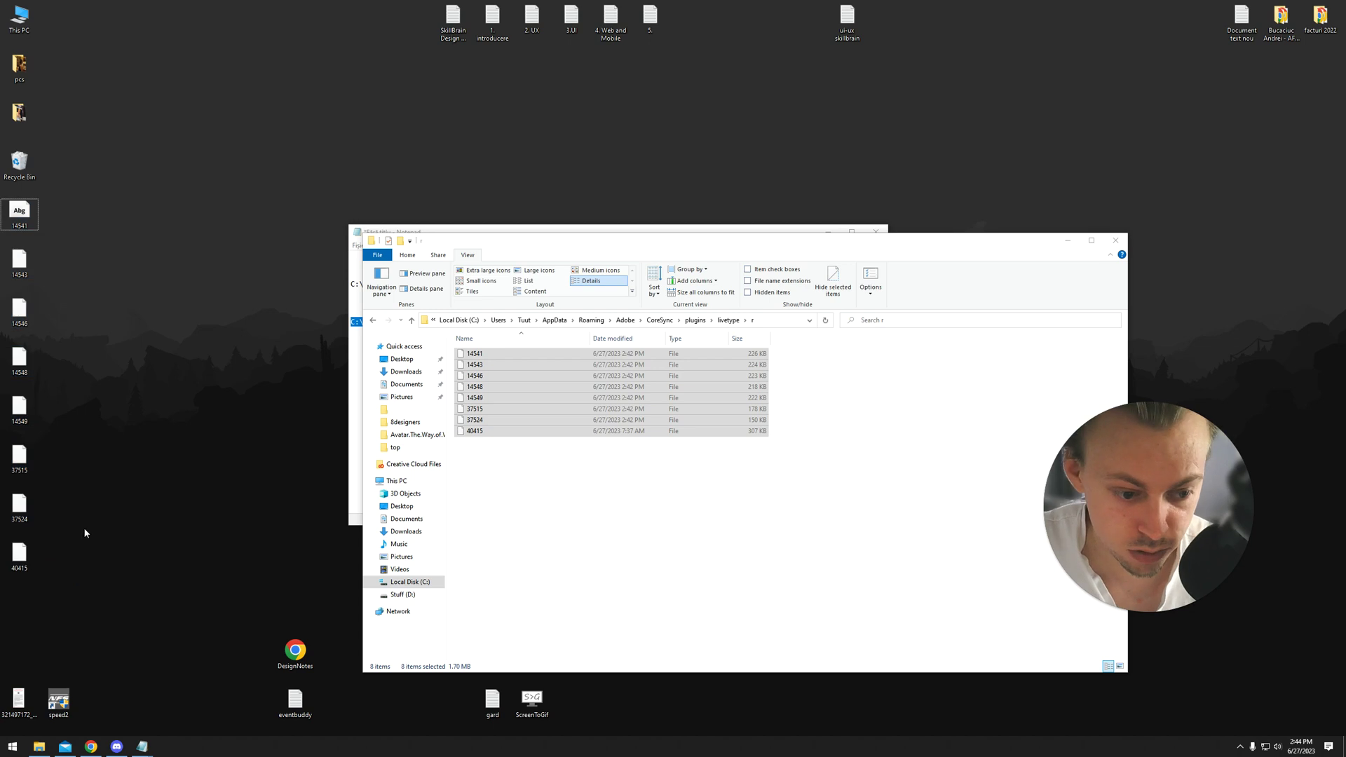
{"action": "left_click_drag", "start_coordinate": [63, 232], "coordinate": [24, 555]}
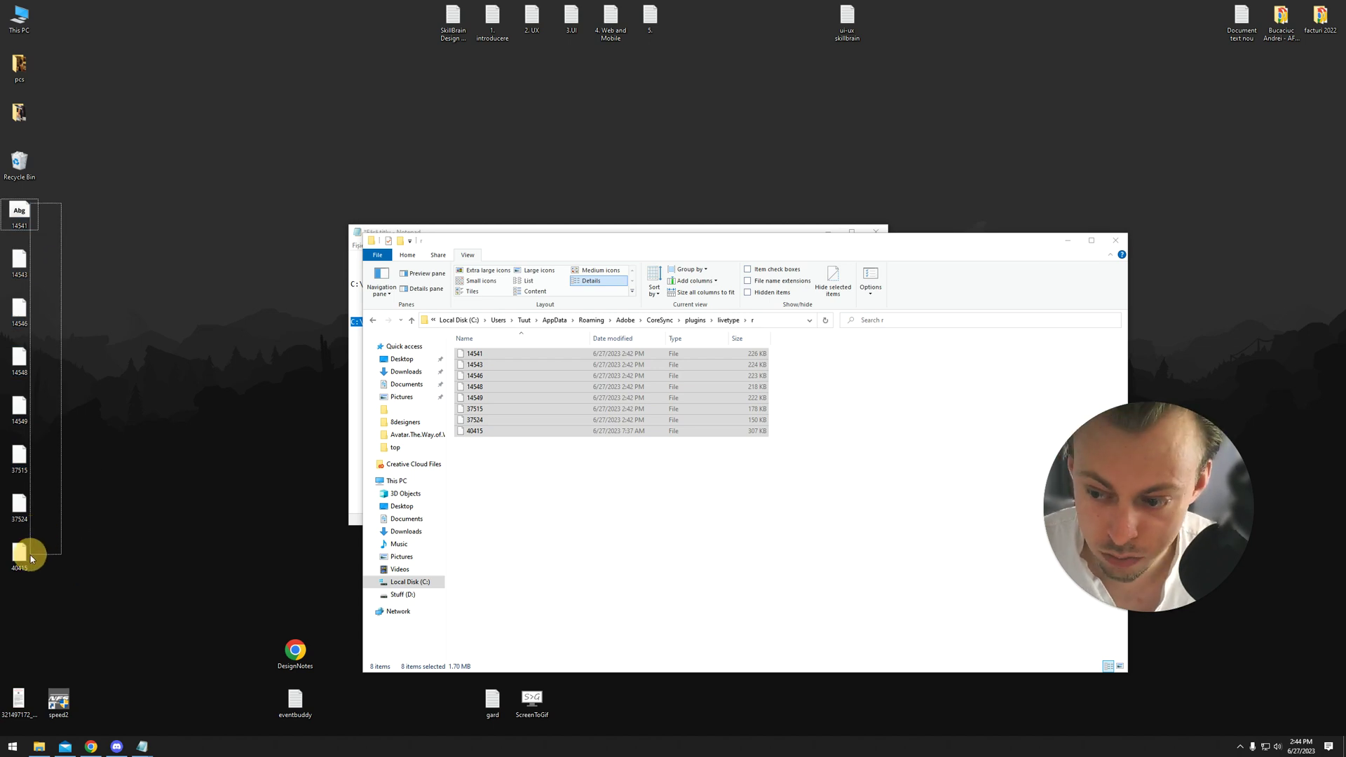
{"action": "double_click", "coordinate": [20, 214]}
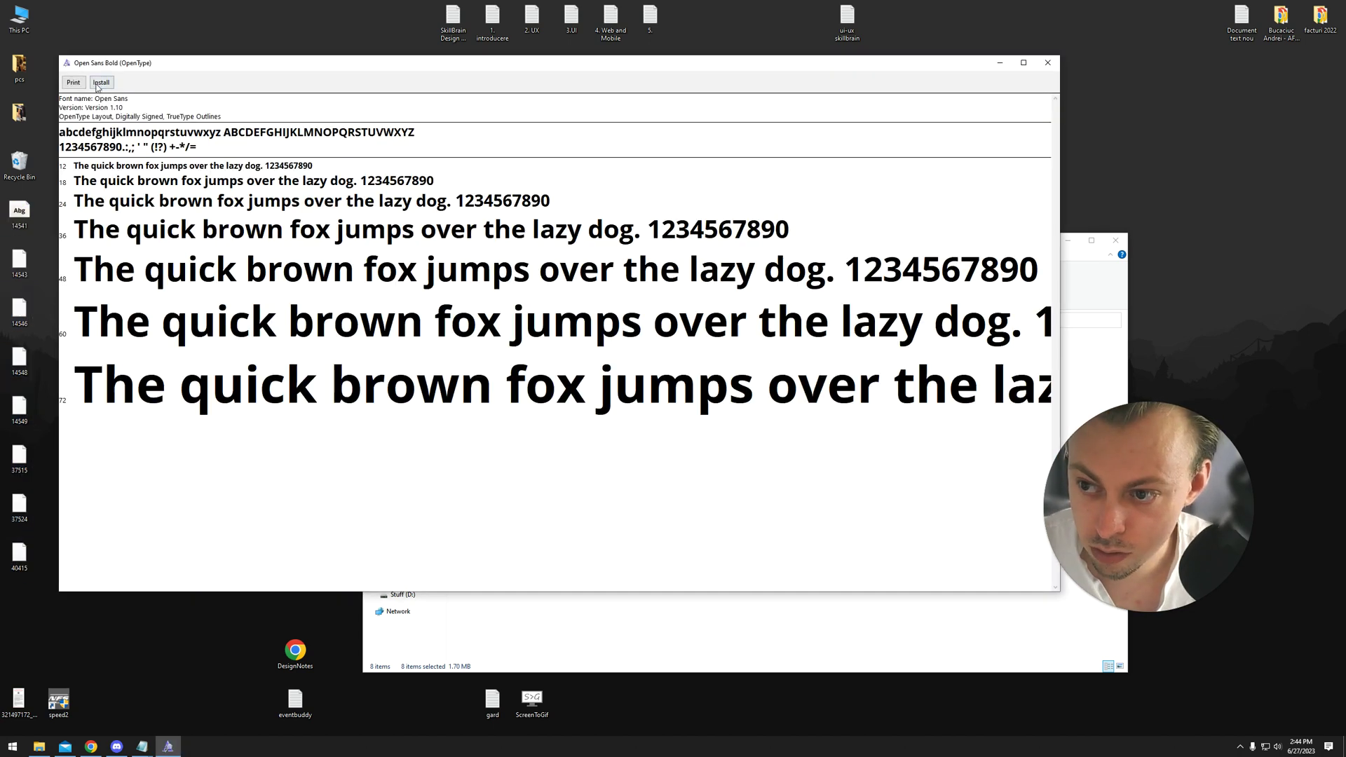
- Search for Figma in the Start menu and launch it
{"action": "left_click", "coordinate": [13, 747]}
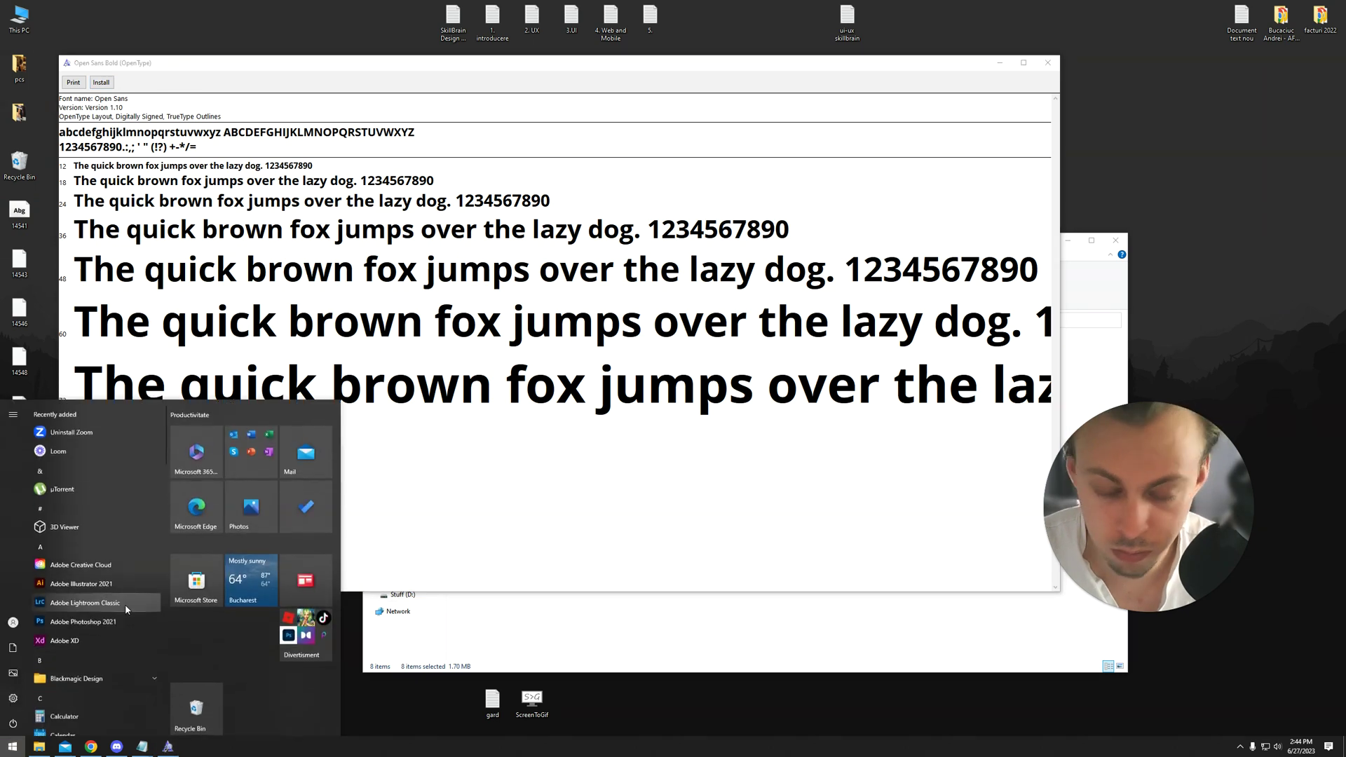
{"action": "left_click", "coordinate": [394, 716]}
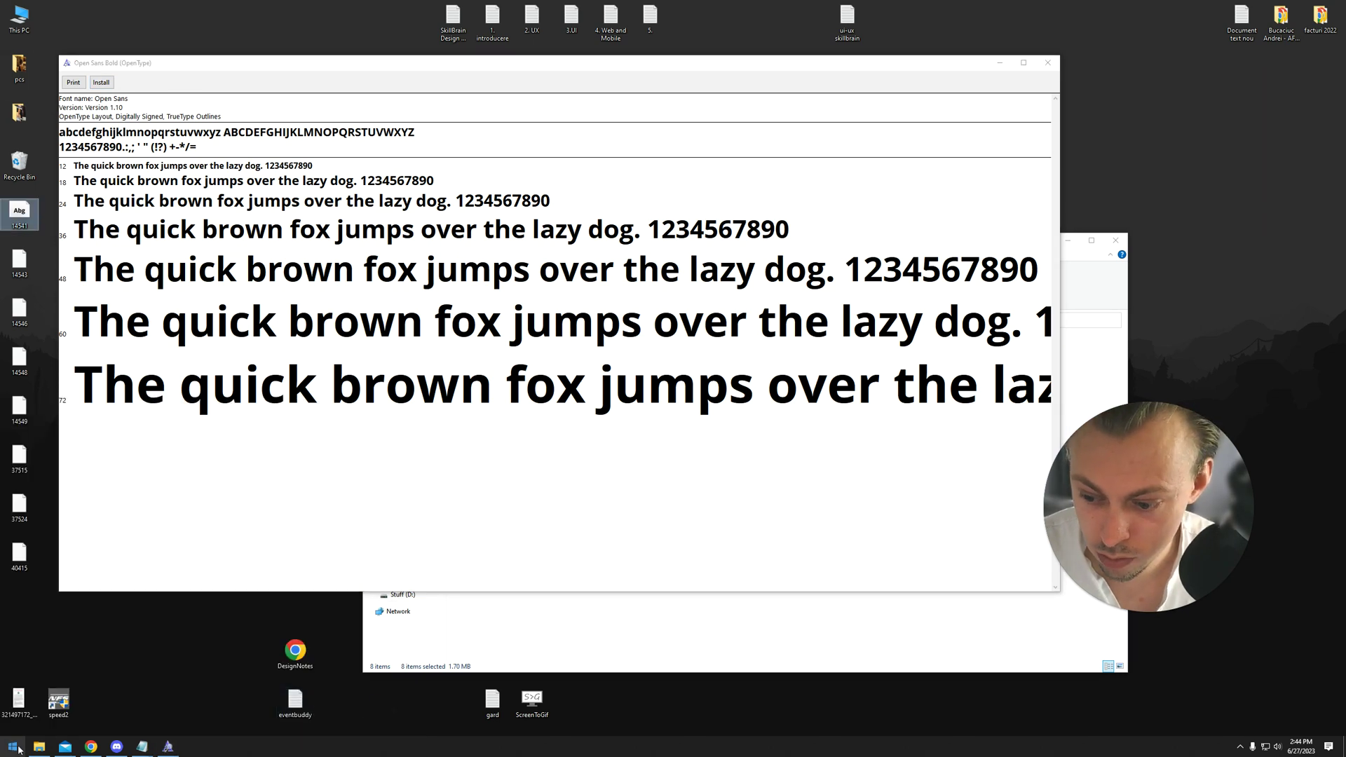
{"action": "left_click", "coordinate": [13, 746]}
{"action": "type", "text": "figma"}
{"action": "key", "text": "Return"}
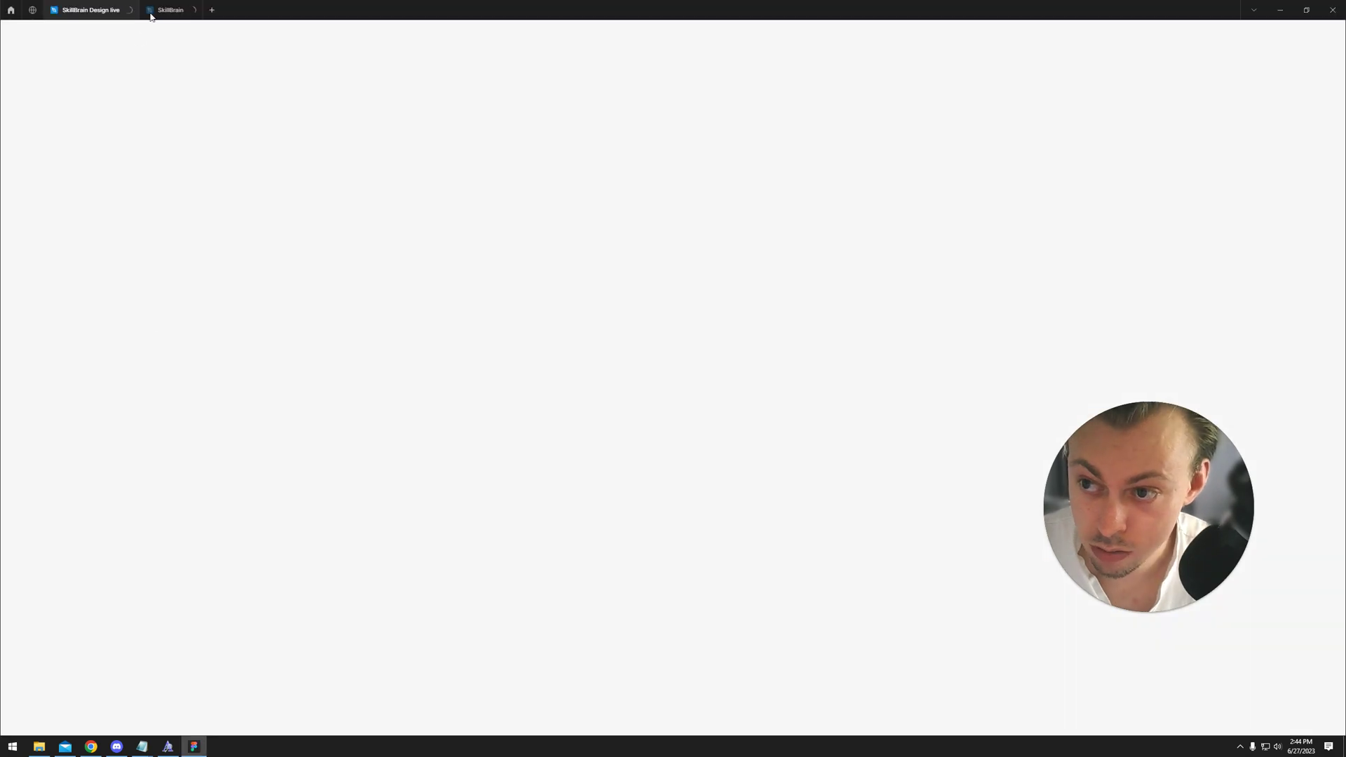
- Close both open Figma file tabs and open the Untitled file from Drafts
{"action": "left_click", "coordinate": [130, 11]}
{"action": "left_click", "coordinate": [99, 10]}
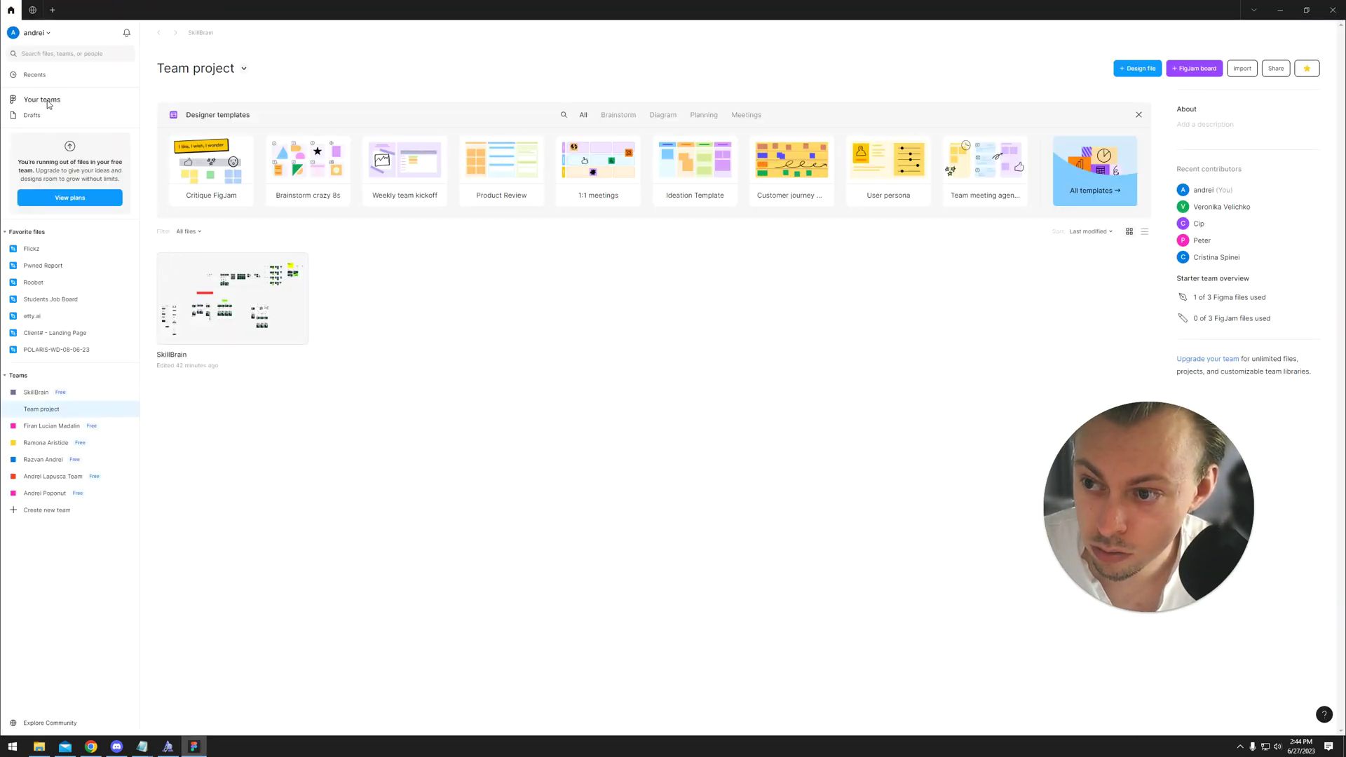
{"action": "left_click", "coordinate": [40, 115]}
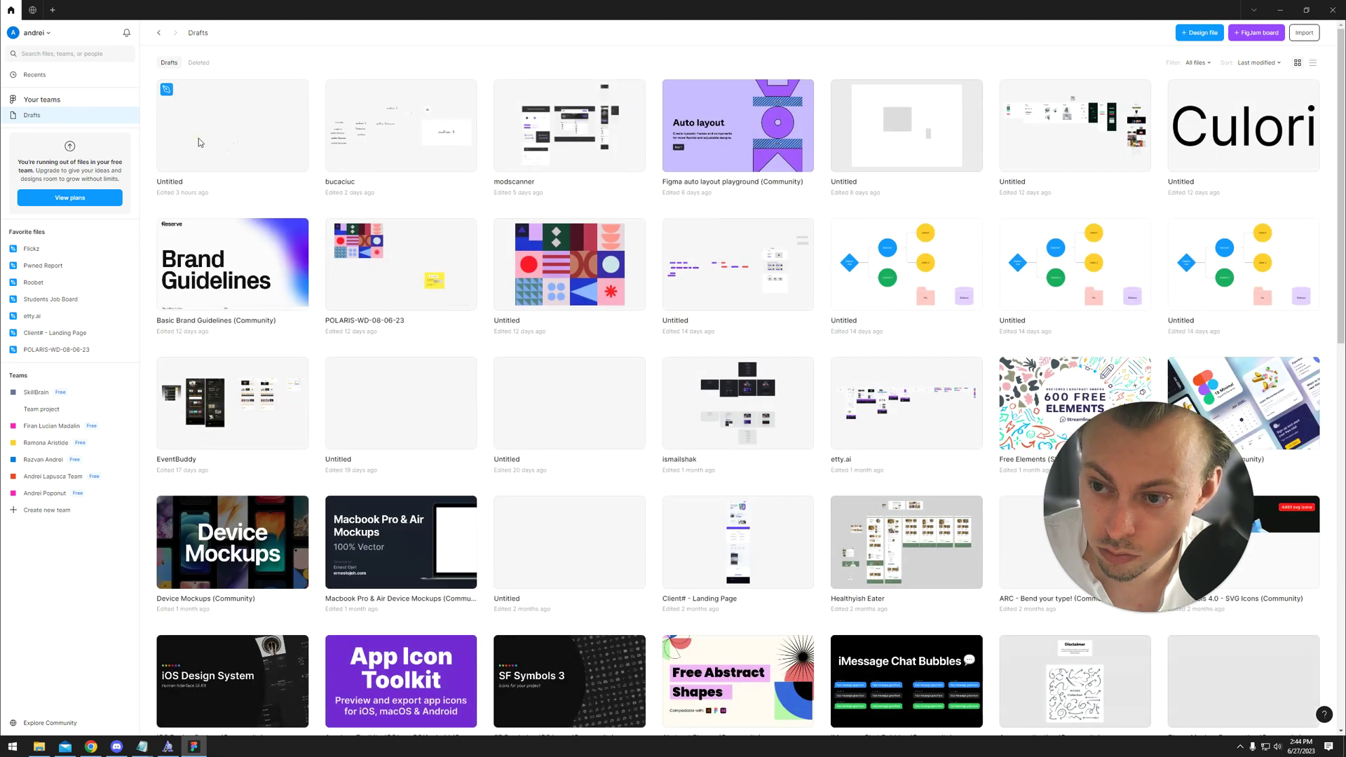
{"action": "double_click", "coordinate": [199, 138]}
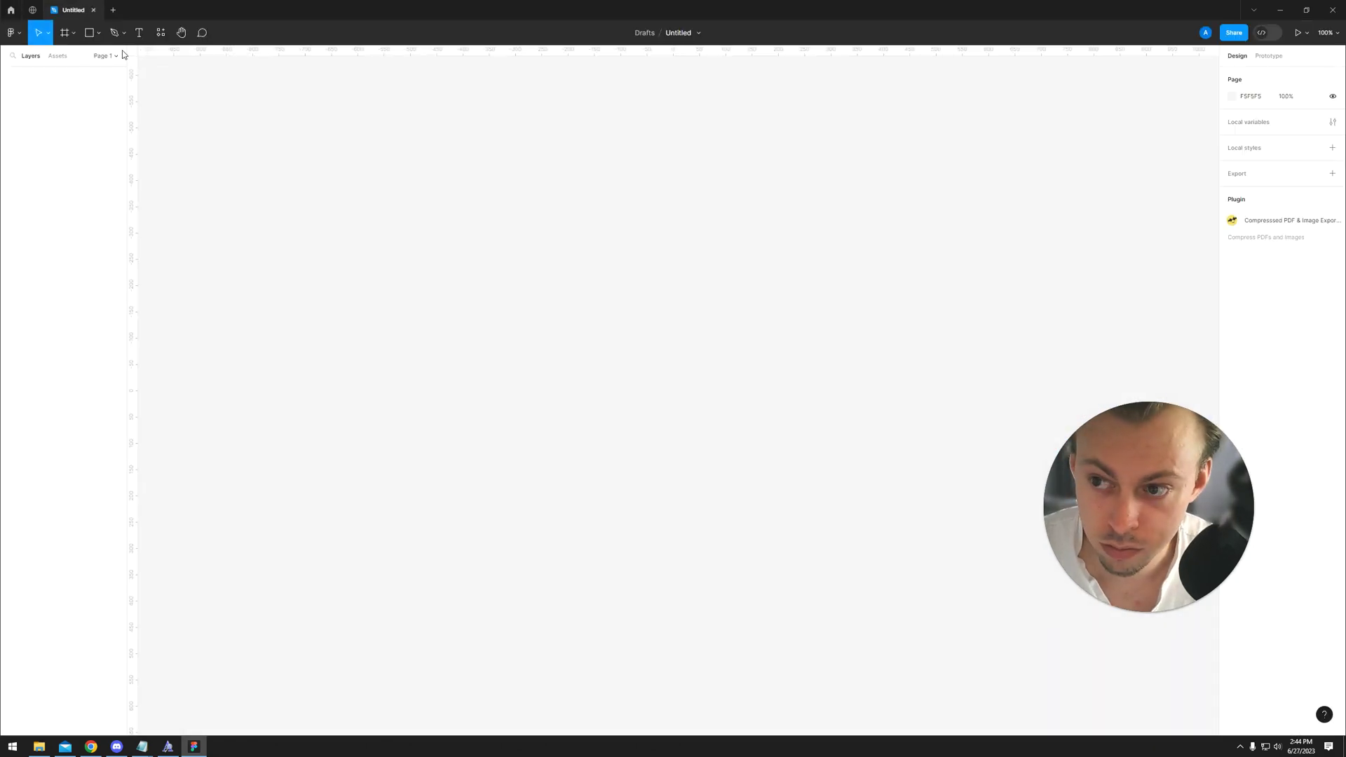
{"action": "left_click", "coordinate": [138, 32]}
- Place a text layer reading 'text' on the canvas and set its size to 128
{"action": "left_click", "coordinate": [521, 279]}
{"action": "type", "text": "text"}
{"action": "key", "text": "Escape"}
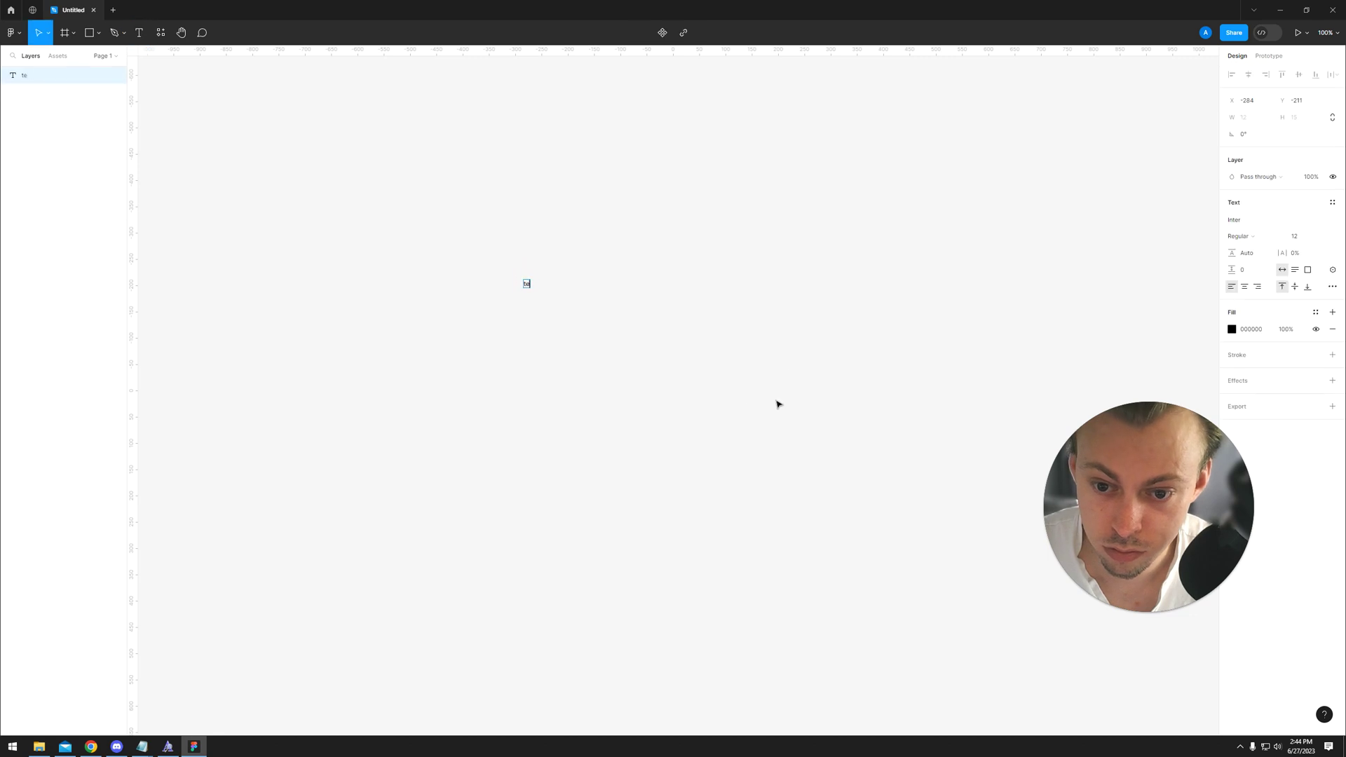
{"action": "left_click", "coordinate": [1323, 237]}
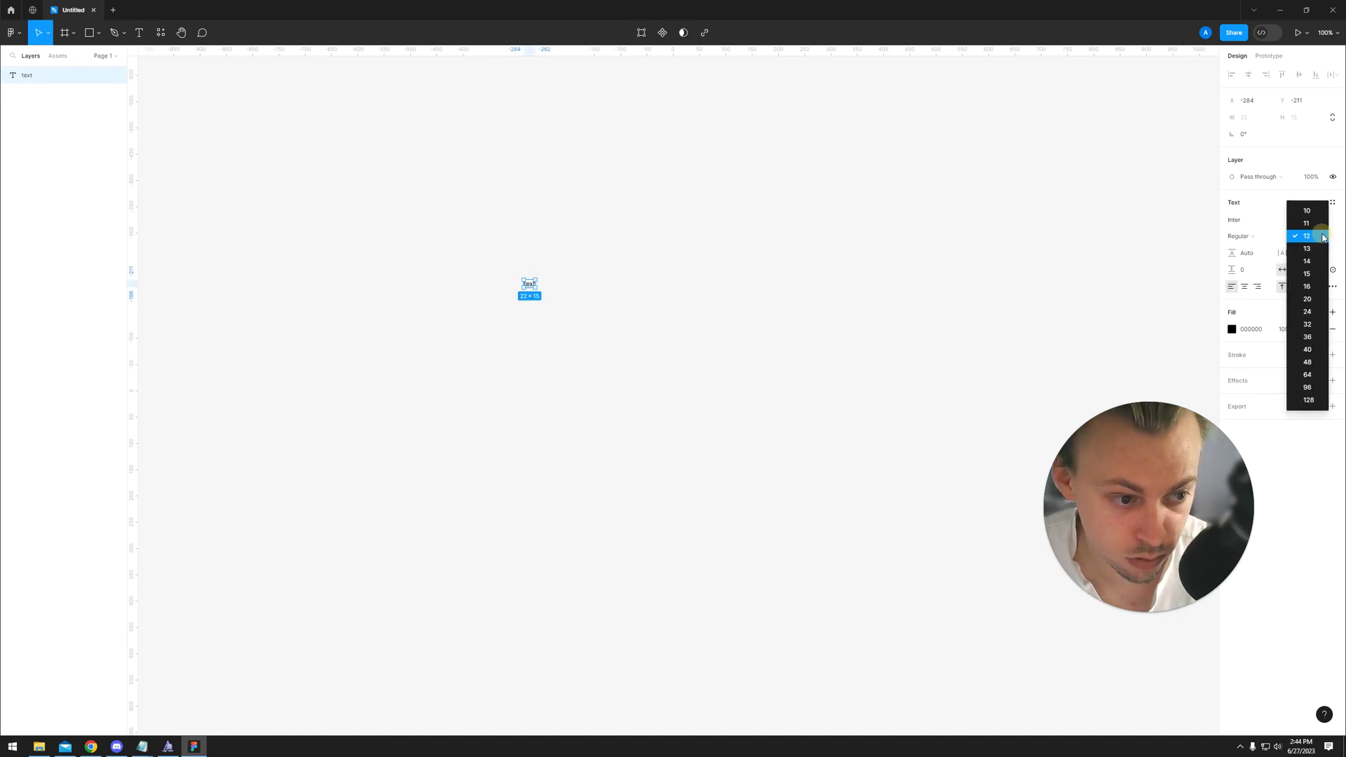
{"action": "left_click", "coordinate": [1308, 401]}
{"action": "left_click", "coordinate": [821, 301]}
- Apply the Open Sans font to the text layer and confirm it in the font list
{"action": "left_click", "coordinate": [644, 331]}
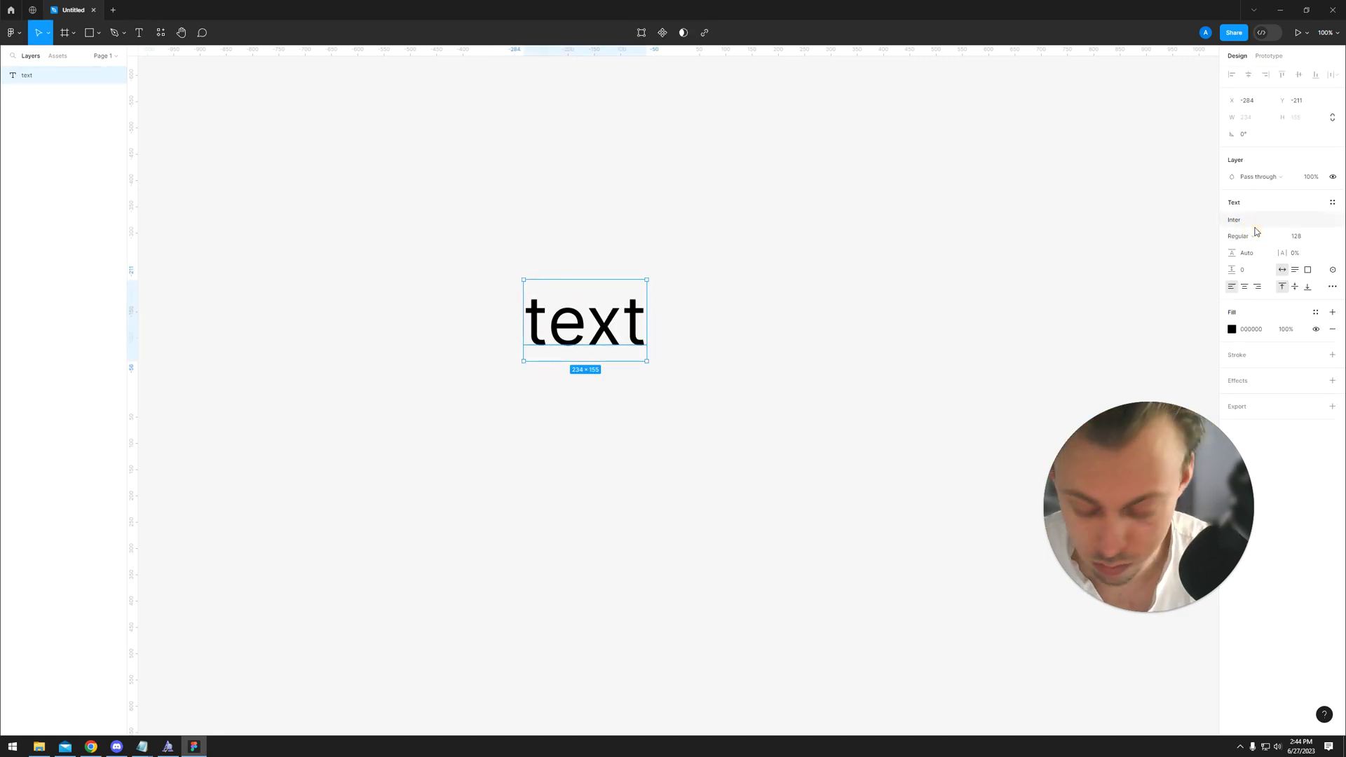
{"action": "left_click", "coordinate": [1242, 225]}
{"action": "type", "text": "op"}
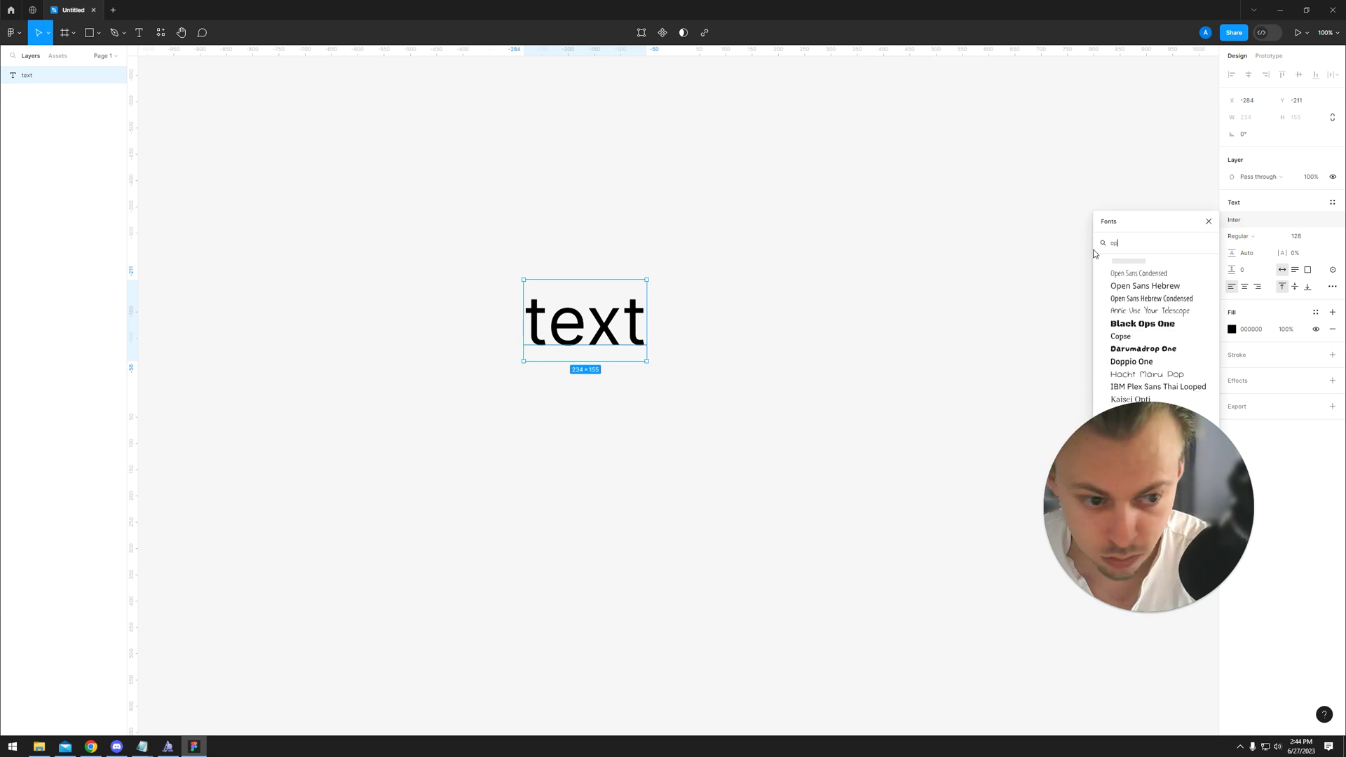
{"action": "type", "text": "en s"}
{"action": "left_click", "coordinate": [1131, 260]}
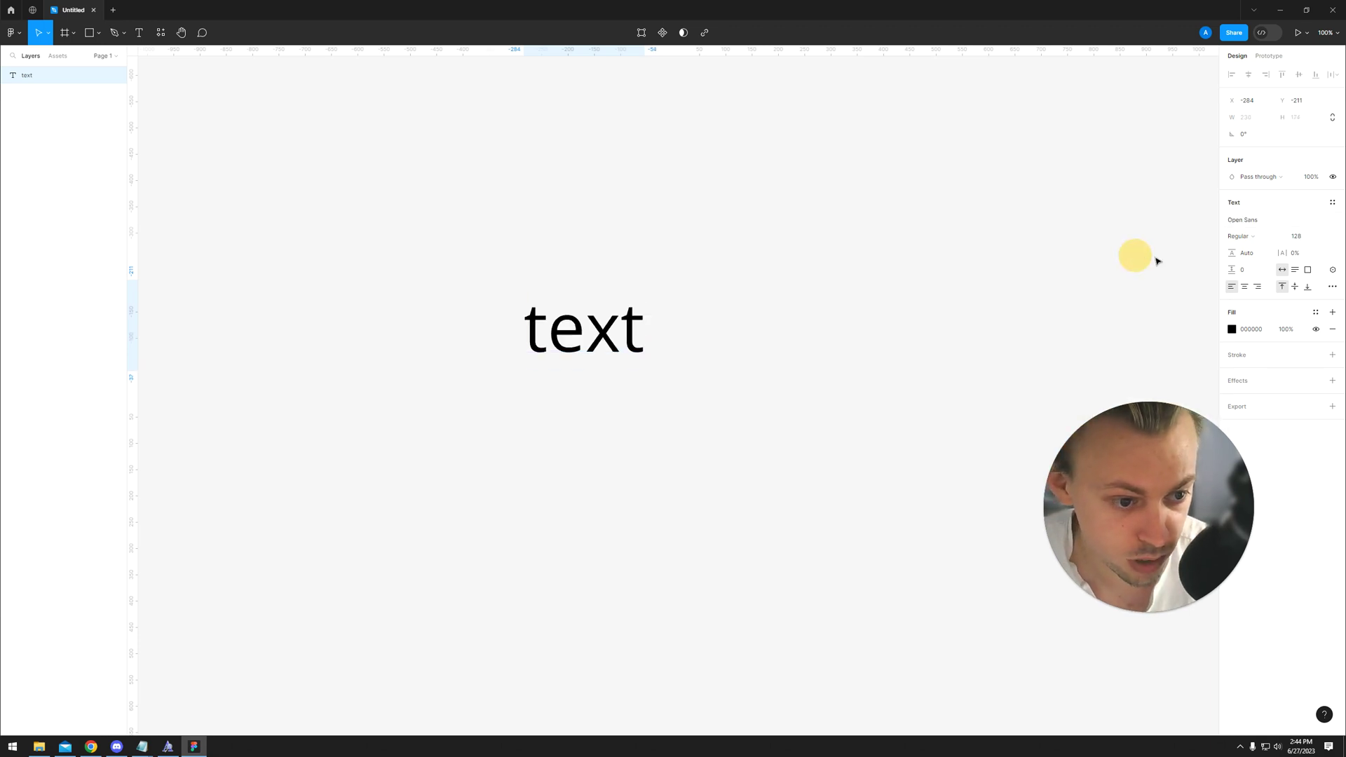
{"action": "left_click", "coordinate": [1266, 223]}
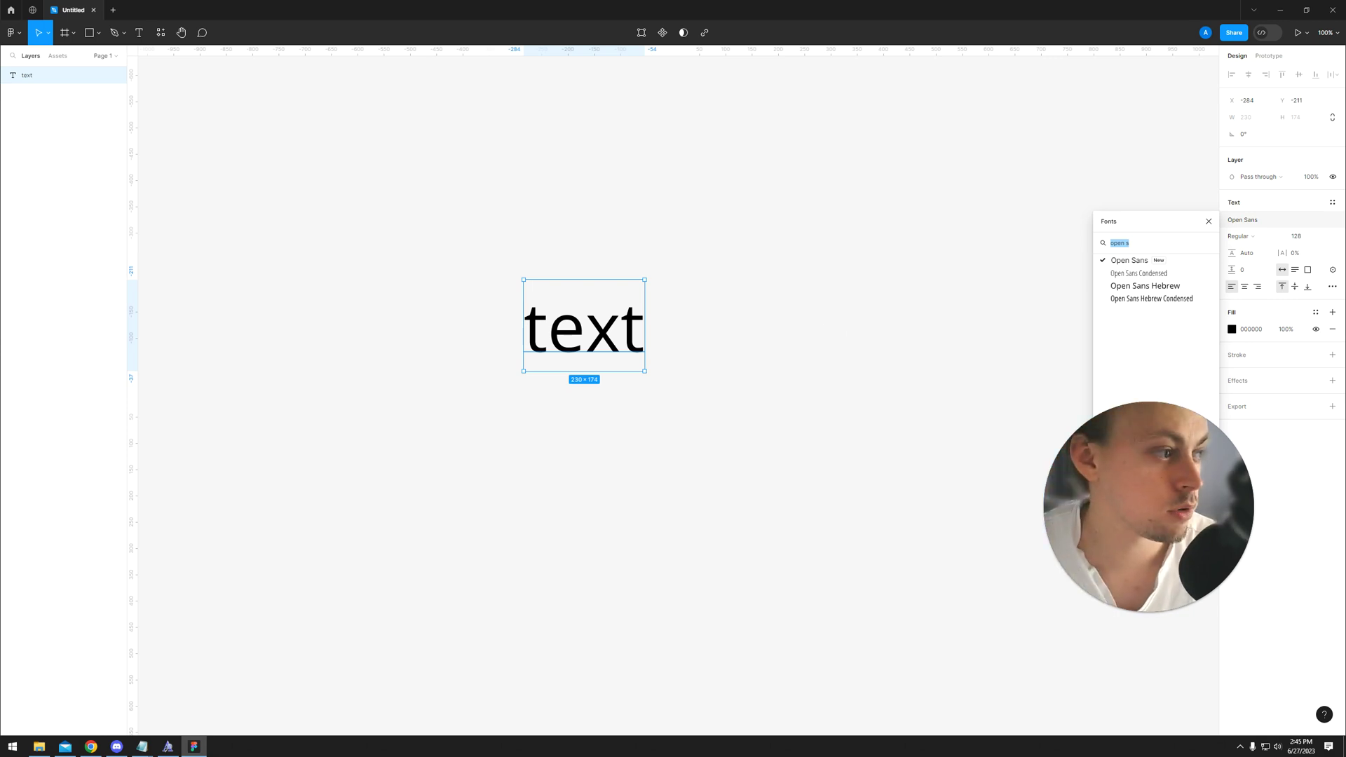
{"action": "left_click_drag", "start_coordinate": [658, 305], "coordinate": [746, 214]}
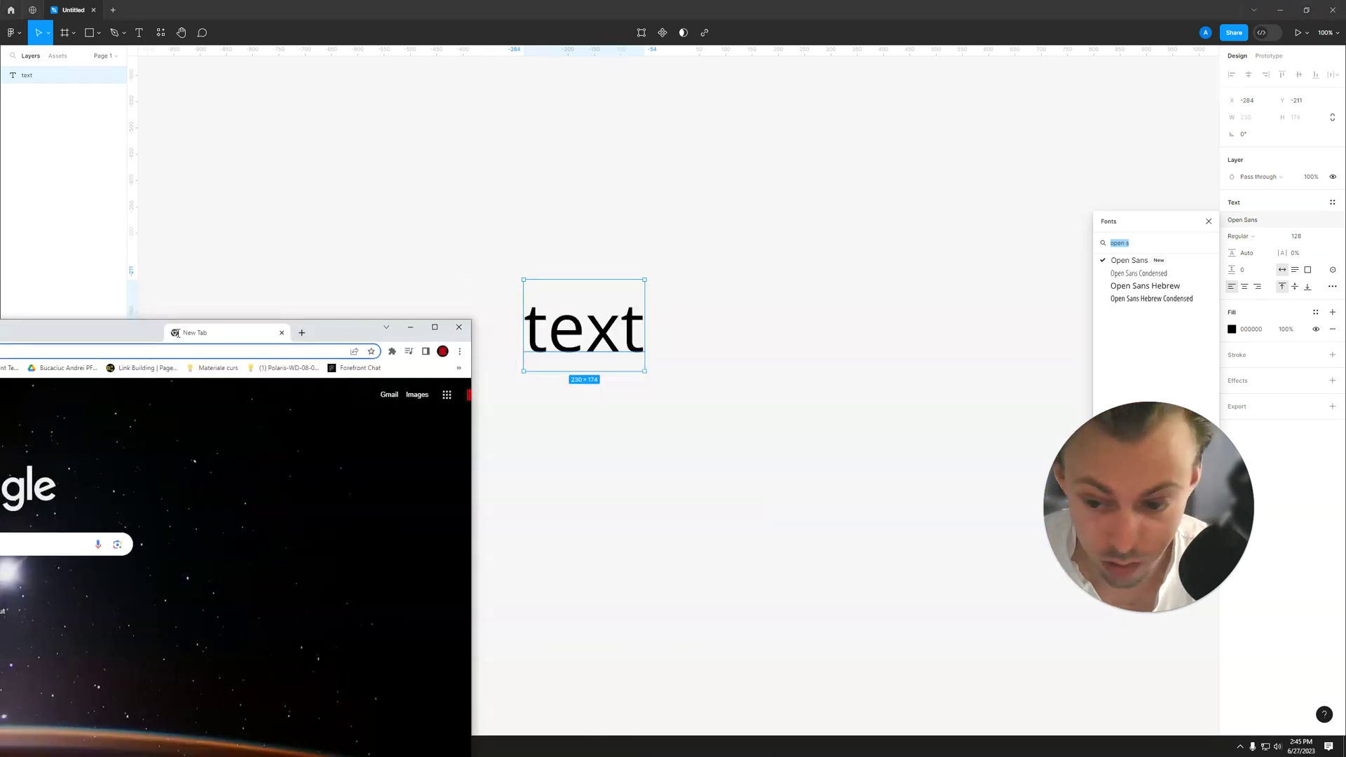
{"action": "type", "text": "figma we"}
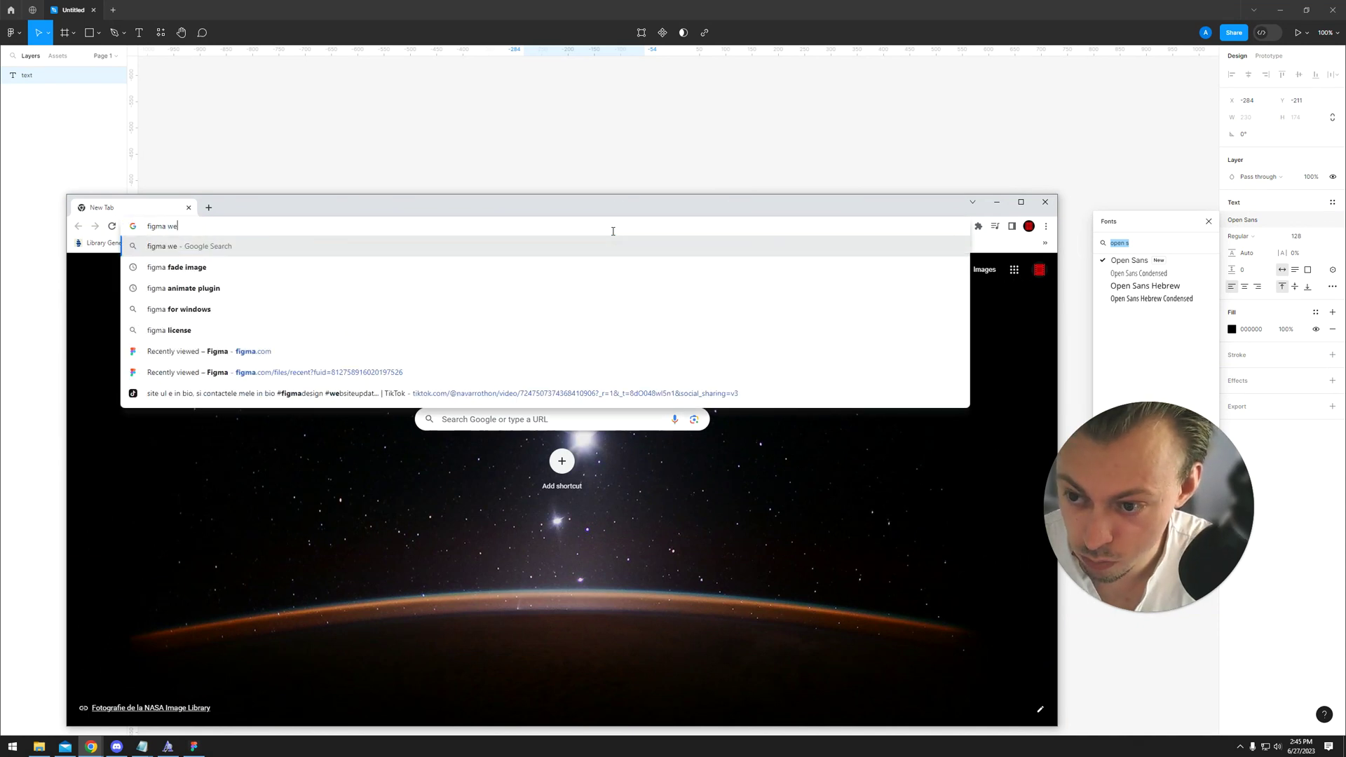
{"action": "type", "text": "b"}
- Search 'figma font installer', read the local fonts help article, then open Figma Downloads
{"action": "key", "text": "BackSpace"}
{"action": "key", "text": "BackSpace"}
{"action": "key", "text": "BackSpace"}
{"action": "type", "text": "f"}
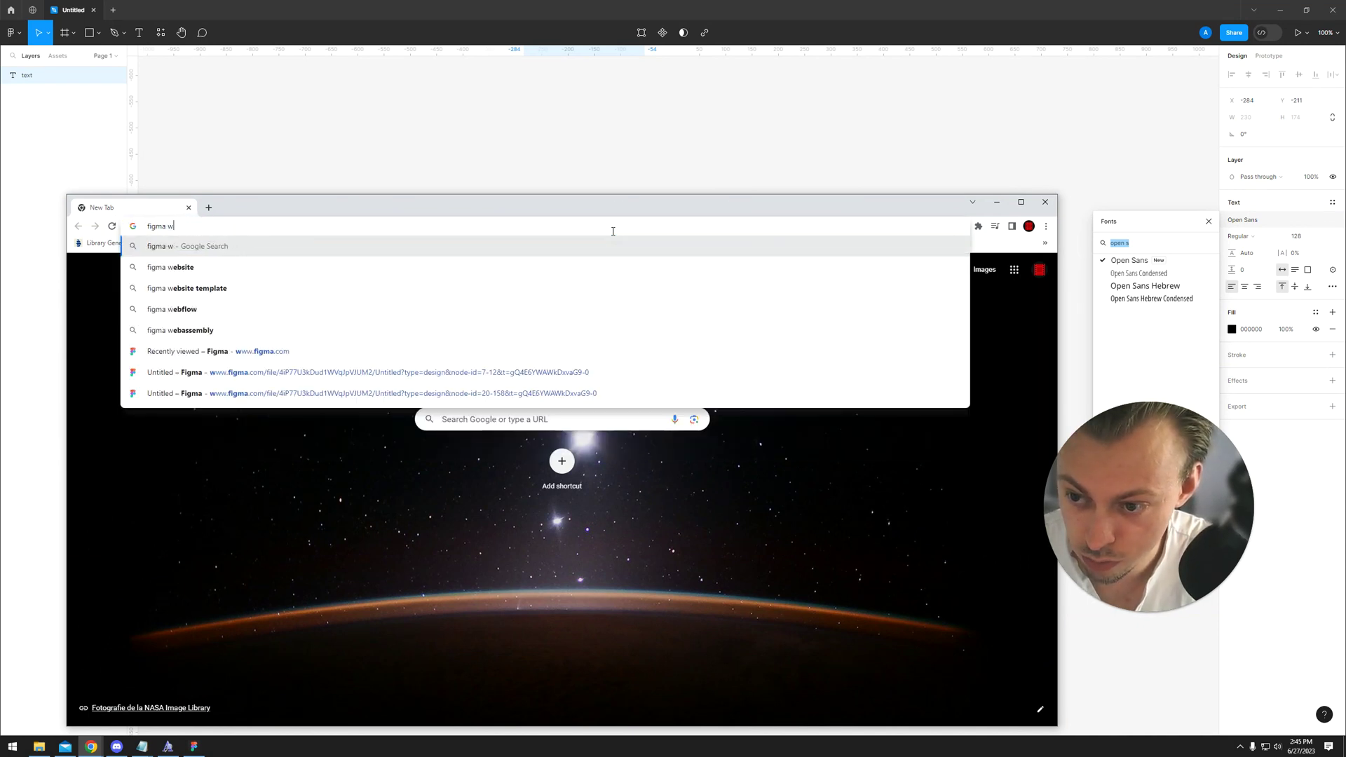
{"action": "type", "text": "ont"}
{"action": "key", "text": "Return"}
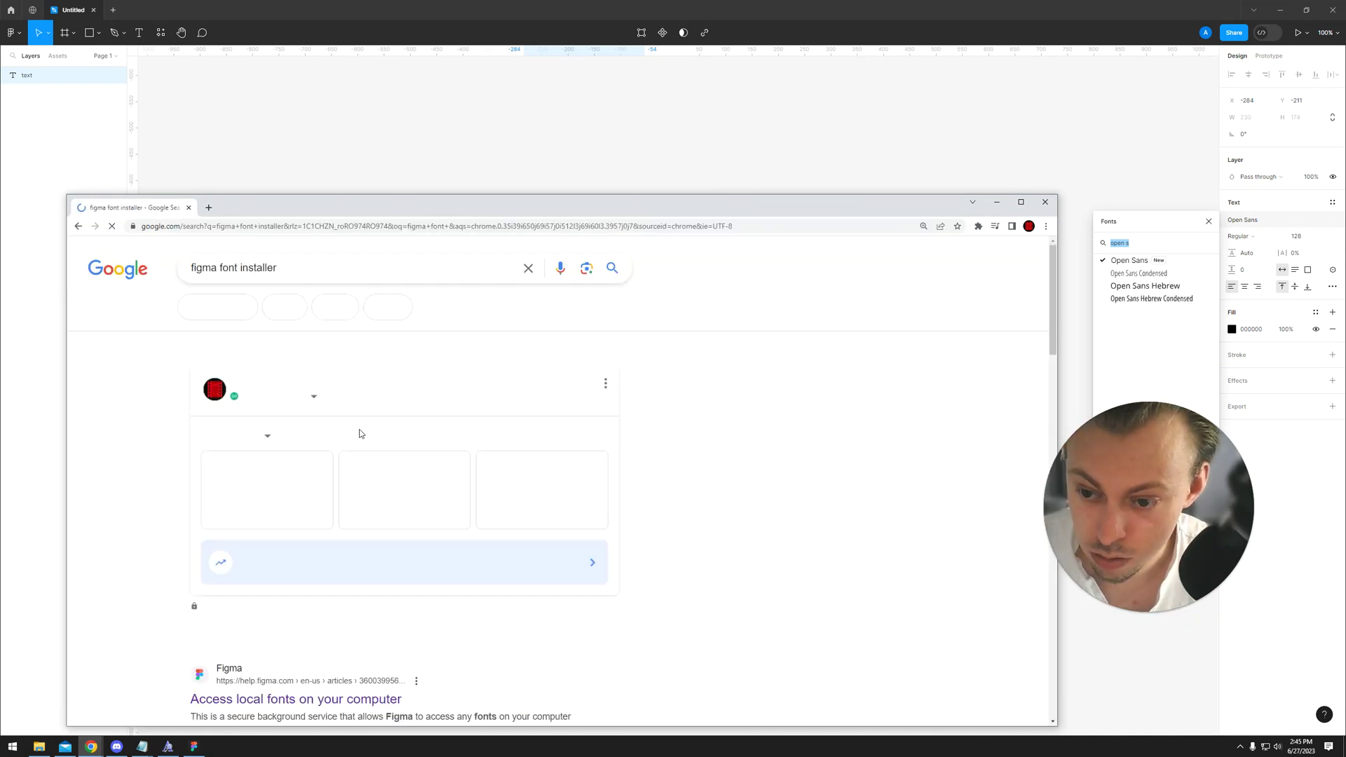
{"action": "scroll", "coordinate": [390, 424], "scroll_direction": "down", "scroll_amount": 2}
{"action": "scroll", "coordinate": [315, 400], "scroll_direction": "down", "scroll_amount": 2}
{"action": "left_click", "coordinate": [301, 386]}
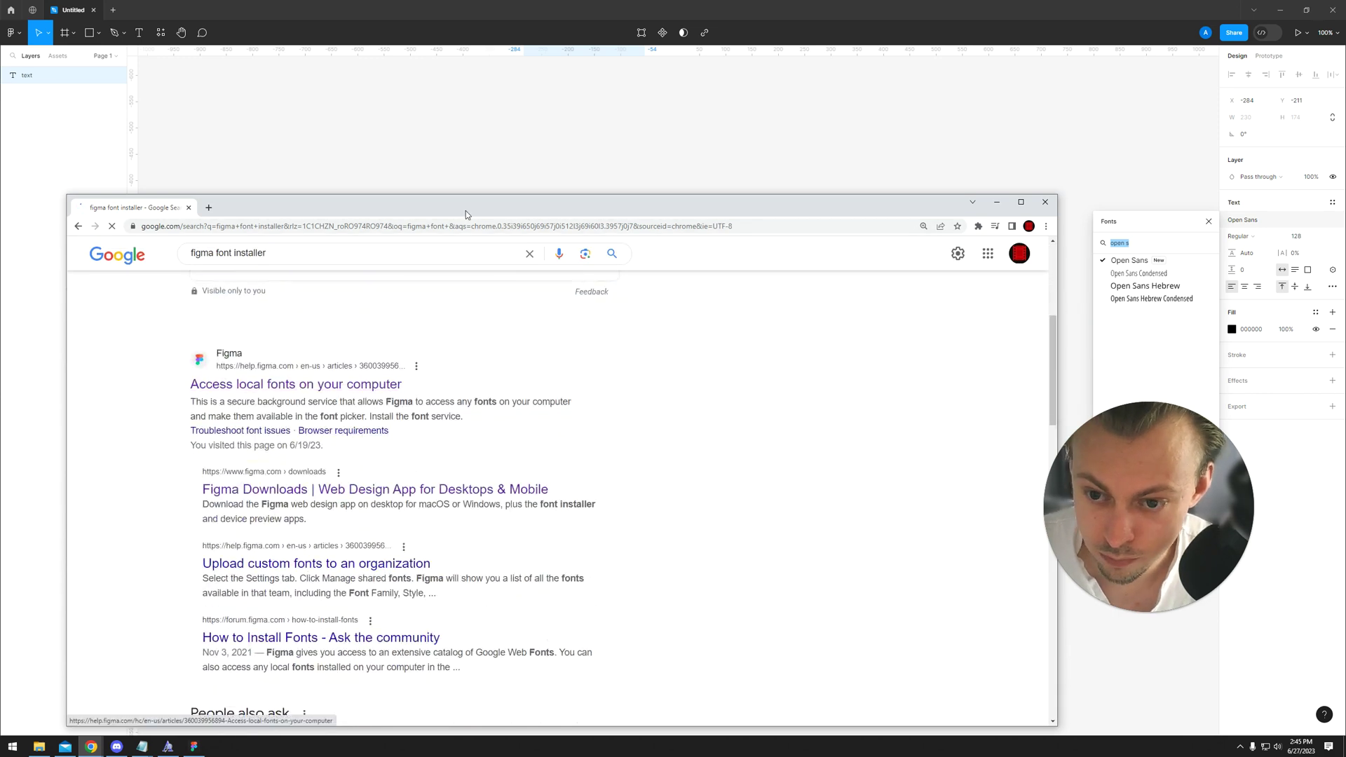
{"action": "left_click_drag", "start_coordinate": [468, 200], "coordinate": [528, 104]}
{"action": "scroll", "coordinate": [631, 385], "scroll_direction": "down", "scroll_amount": 5}
{"action": "scroll", "coordinate": [626, 382], "scroll_direction": "down", "scroll_amount": 2}
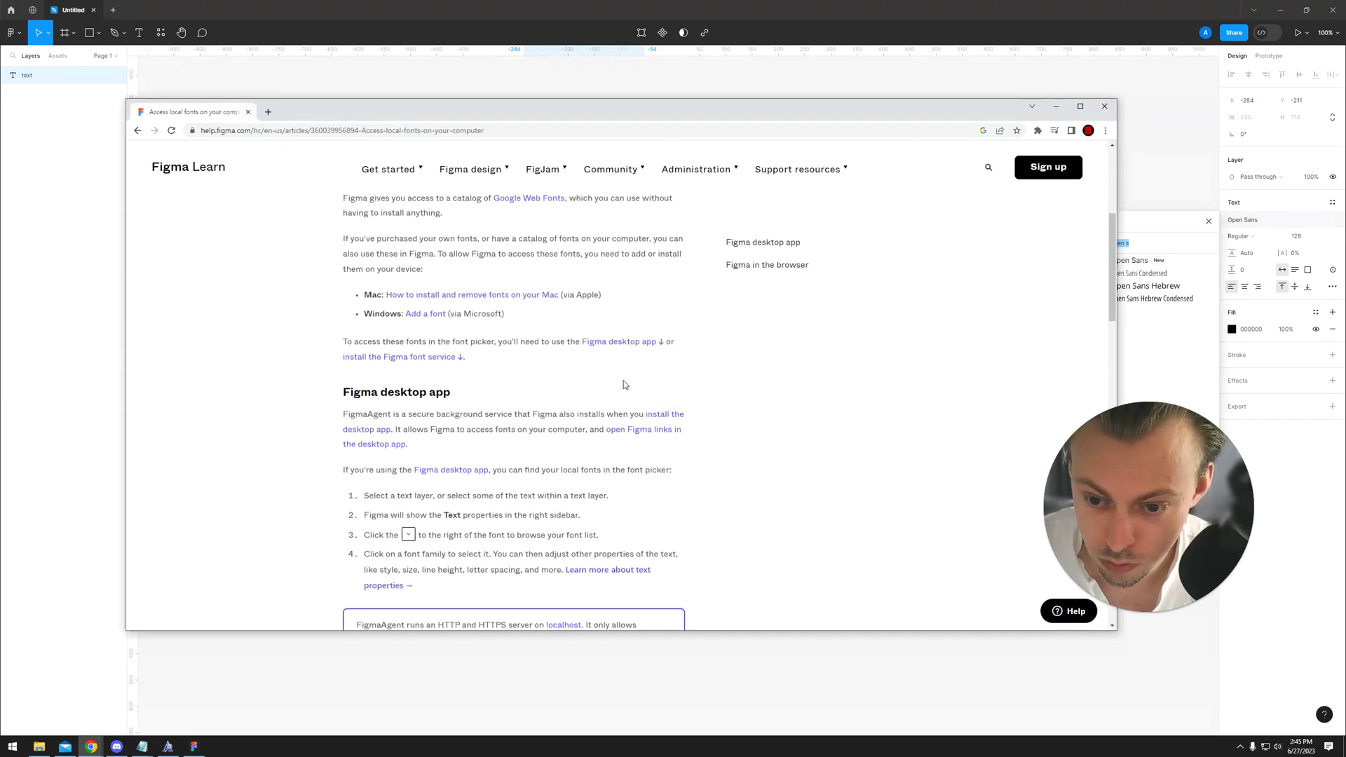
{"action": "scroll", "coordinate": [316, 389], "scroll_direction": "down", "scroll_amount": 3}
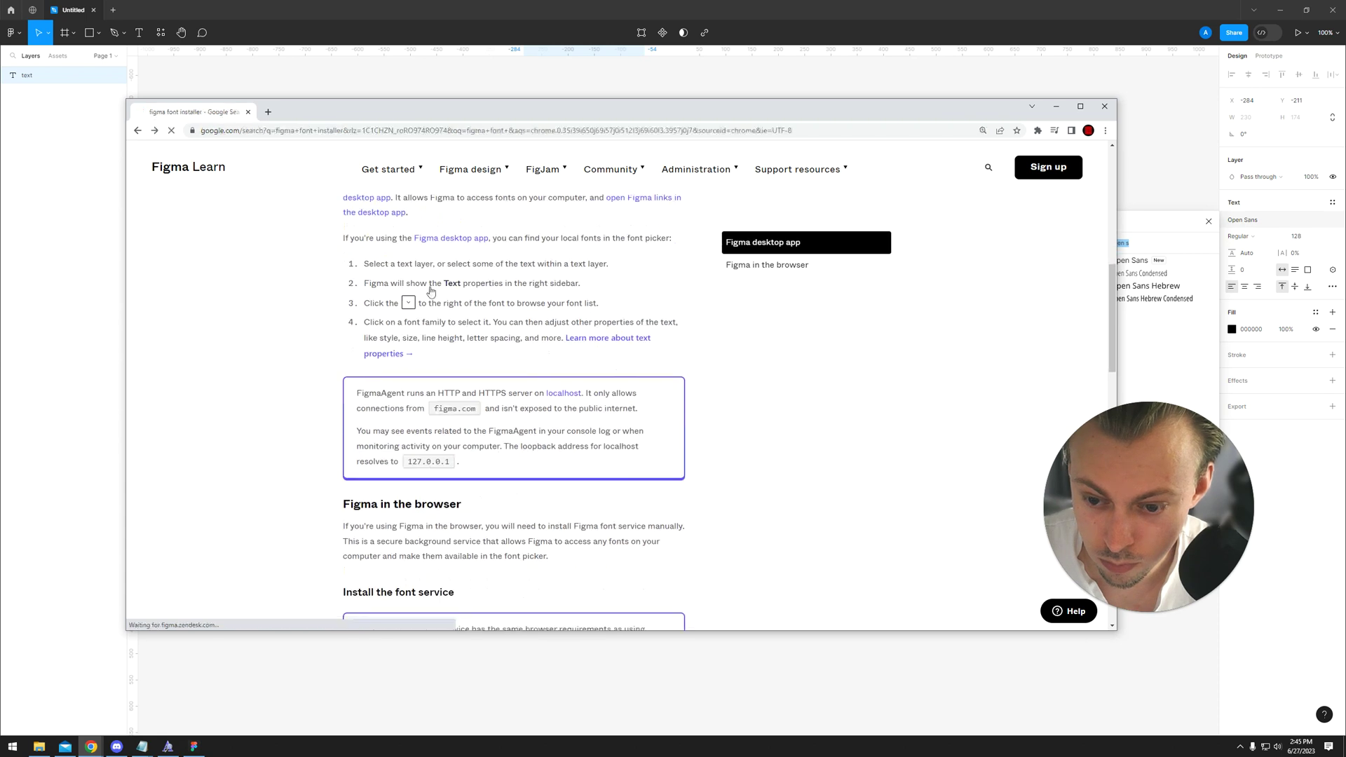
{"action": "key", "text": "alt+Left"}
{"action": "left_click", "coordinate": [311, 395]}
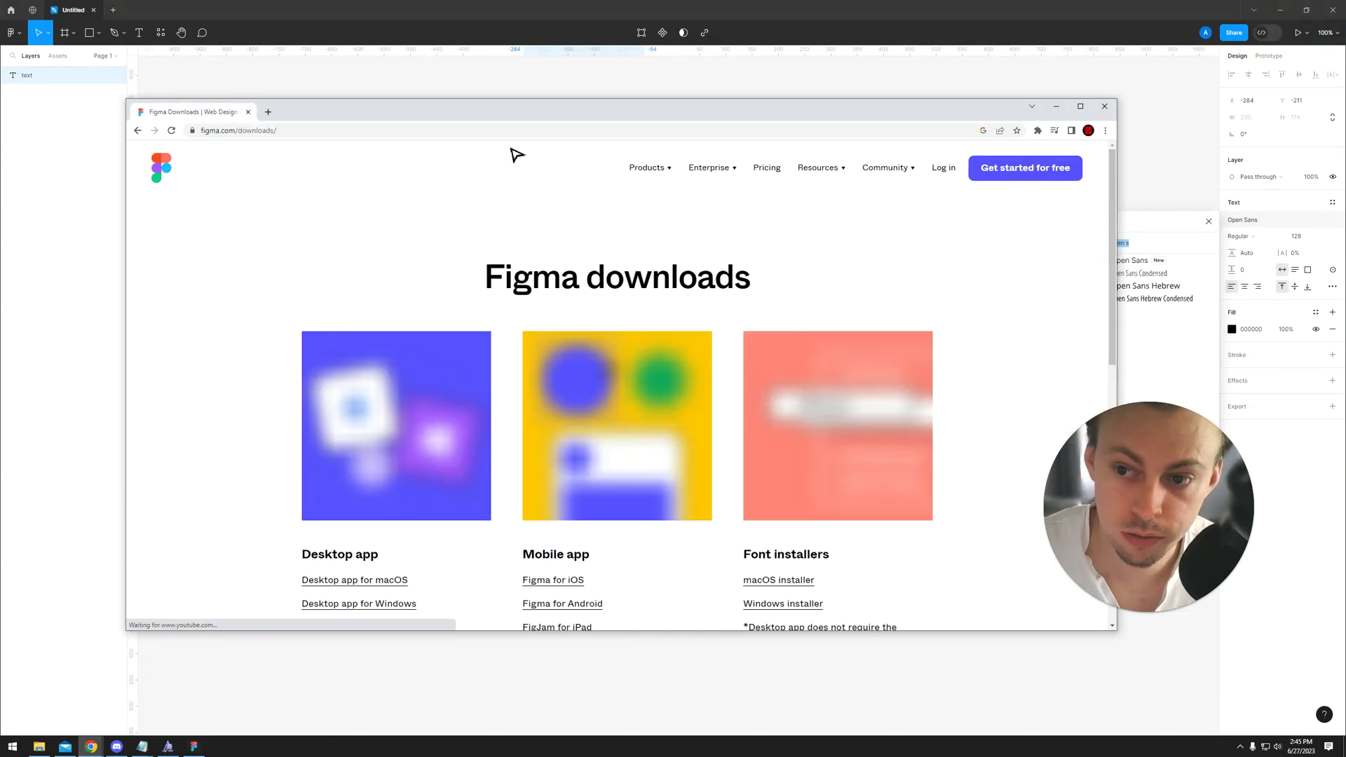
- Bring the macOS and Windows font installer links into view, then switch to Notepad
{"action": "left_click_drag", "start_coordinate": [405, 105], "coordinate": [411, 90]}
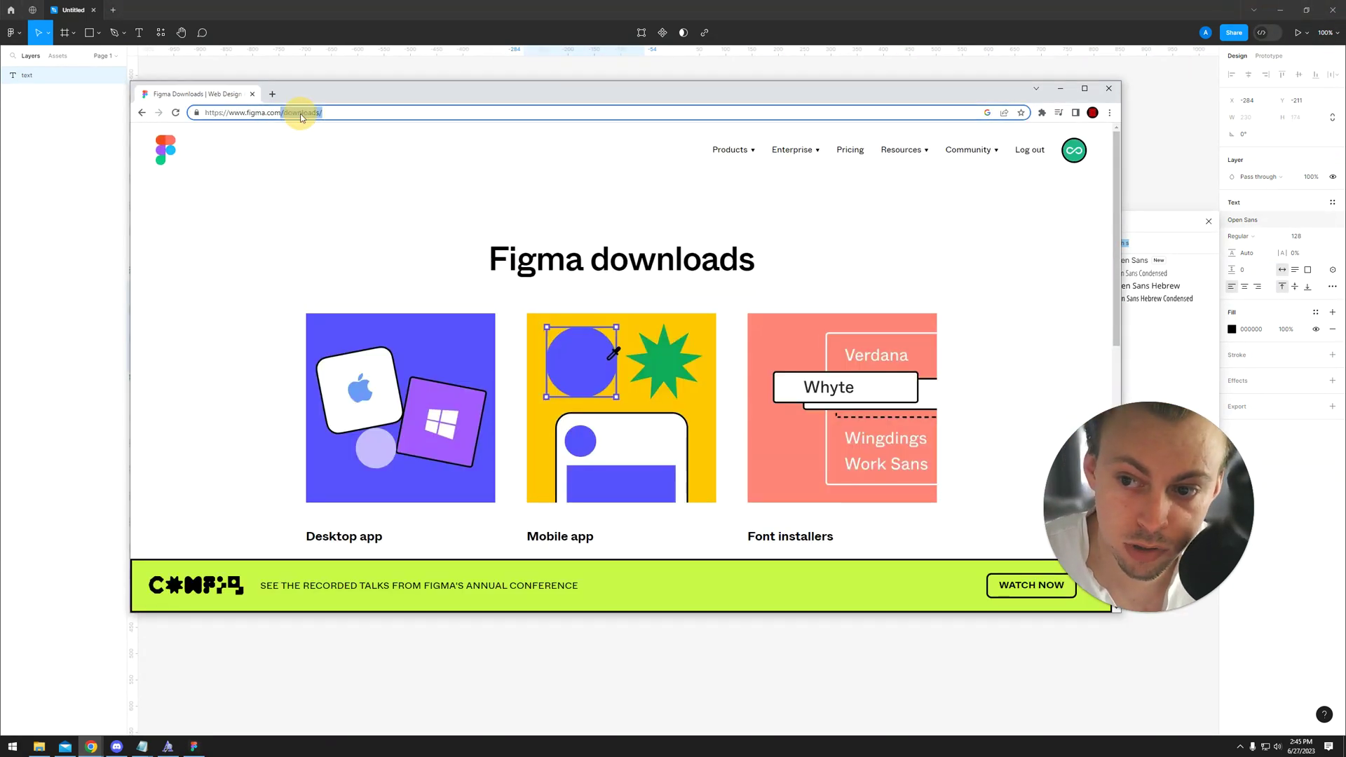
{"action": "scroll", "coordinate": [492, 222], "scroll_direction": "down", "scroll_amount": 2}
{"action": "scroll", "coordinate": [492, 221], "scroll_direction": "down", "scroll_amount": 1}
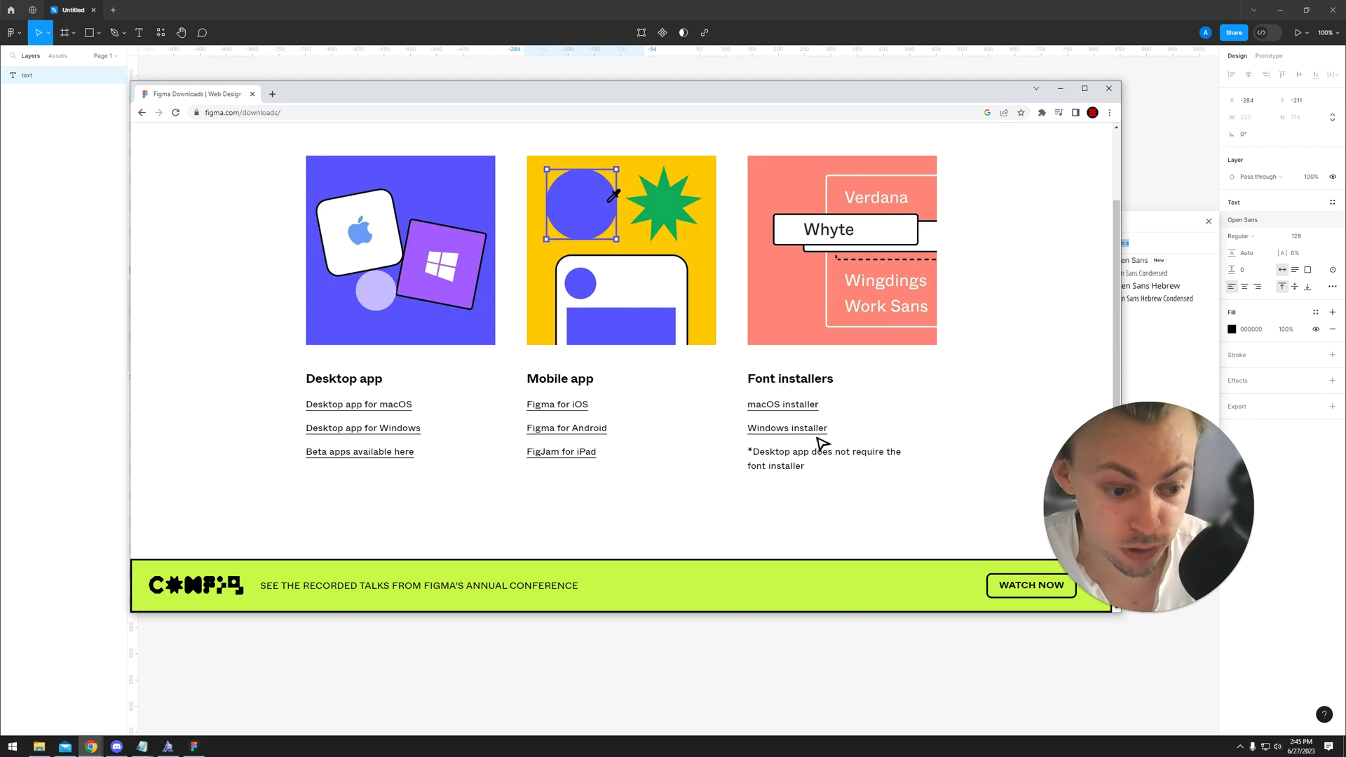
{"action": "left_click", "coordinate": [876, 426]}
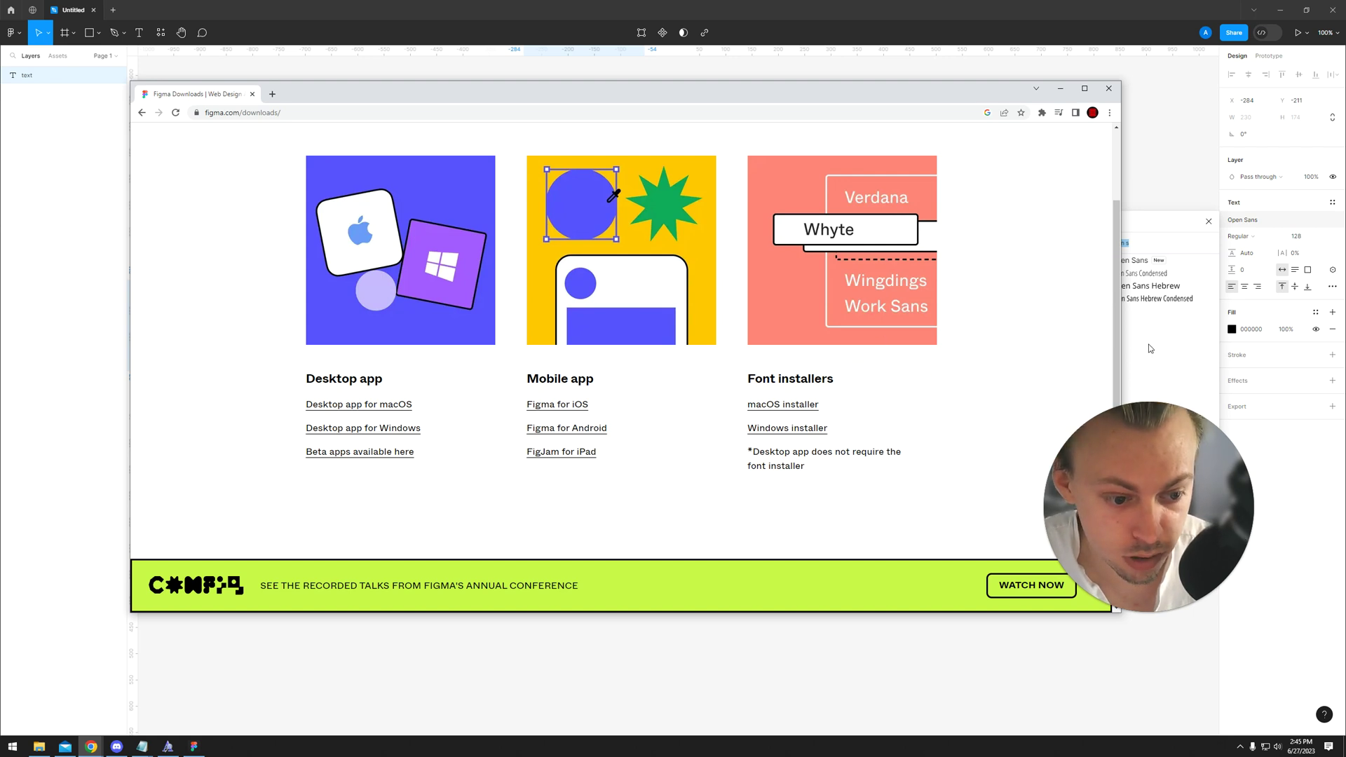
{"action": "key", "text": "alt+Tab"}
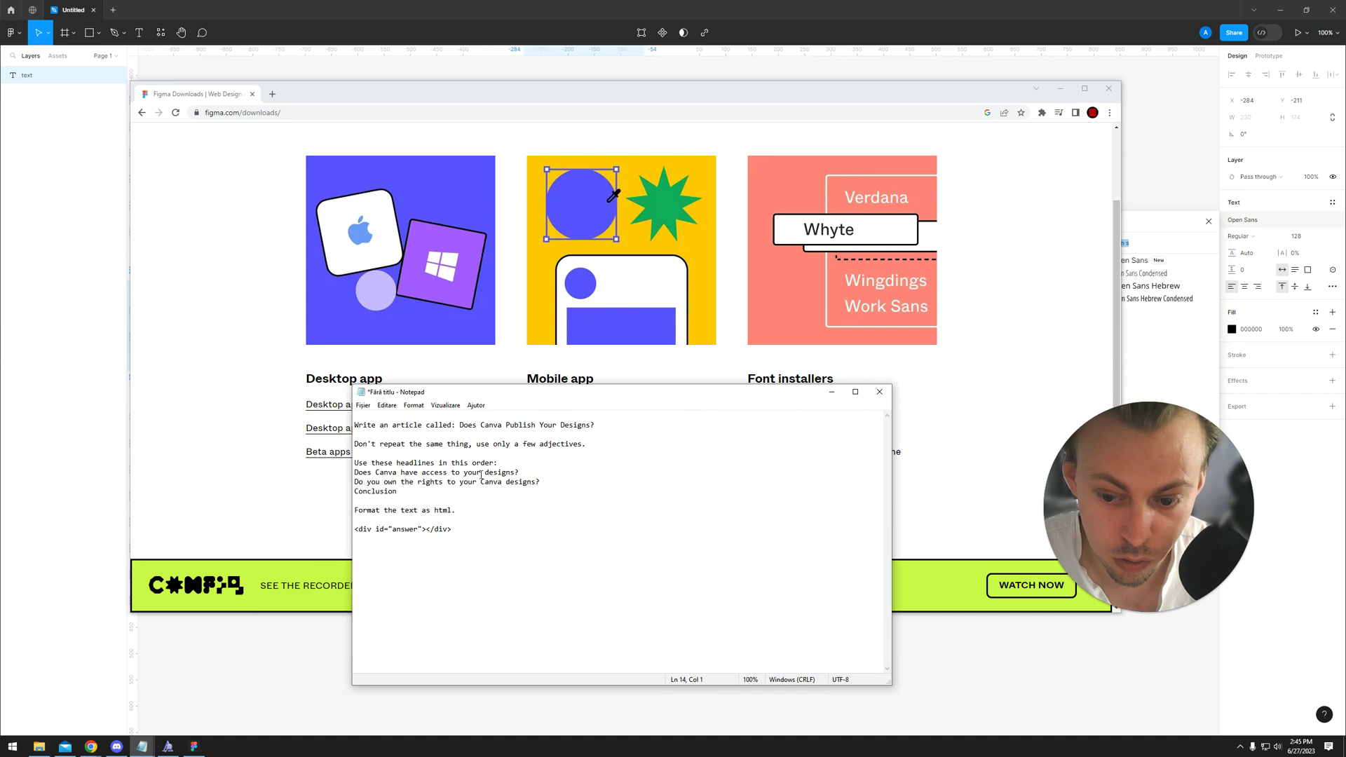
- Move the prompt note aside and bring up the Notepad with the folder paths
{"action": "left_click_drag", "start_coordinate": [779, 391], "coordinate": [0, 386]}
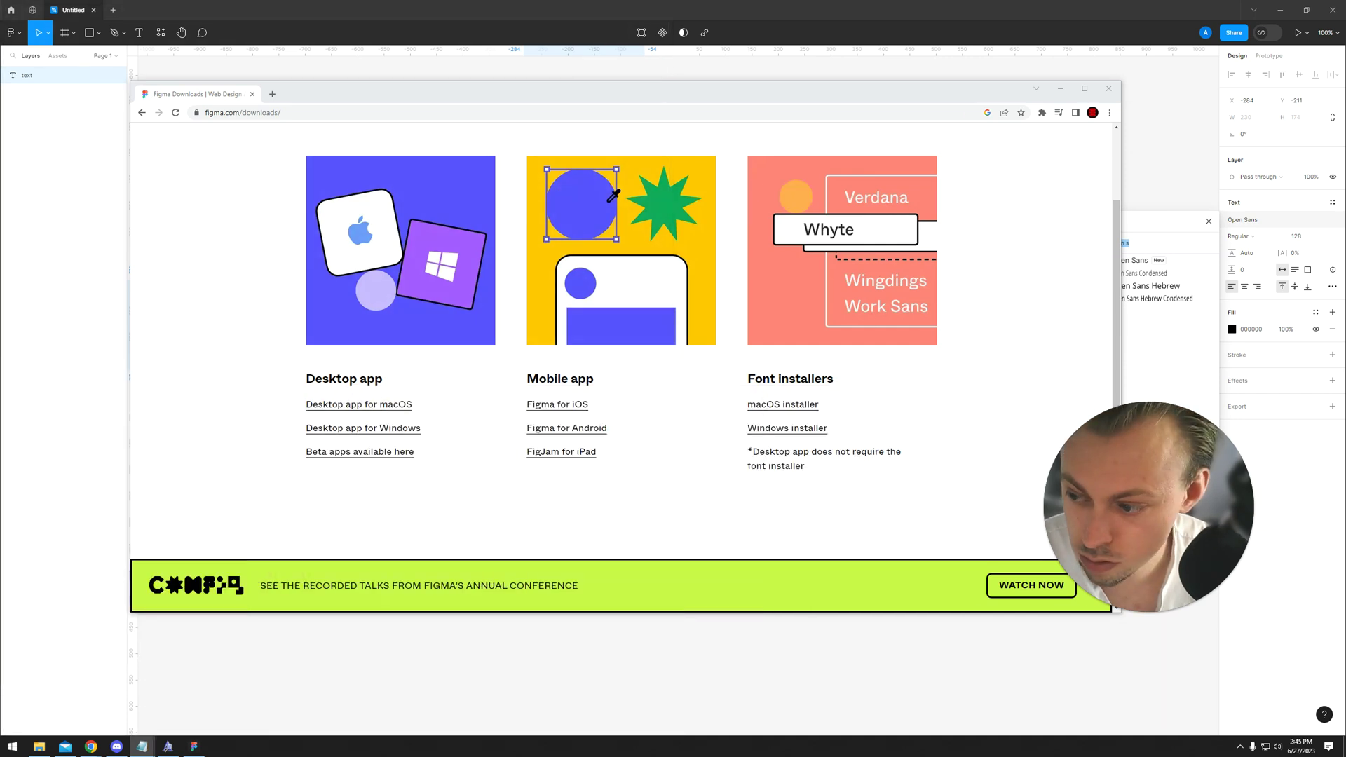
{"action": "mouse_move", "coordinate": [142, 747]}
{"action": "left_click", "coordinate": [190, 710]}
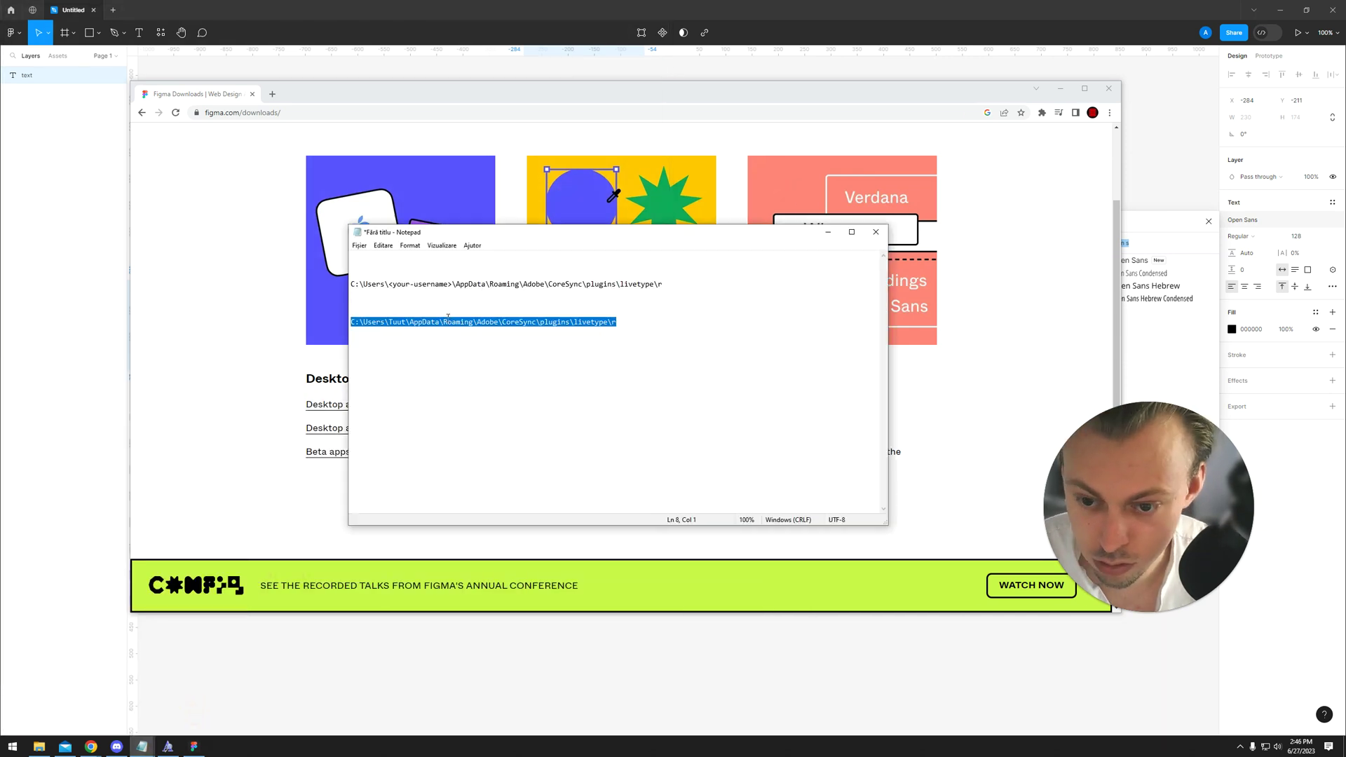
{"action": "left_click", "coordinate": [520, 320]}
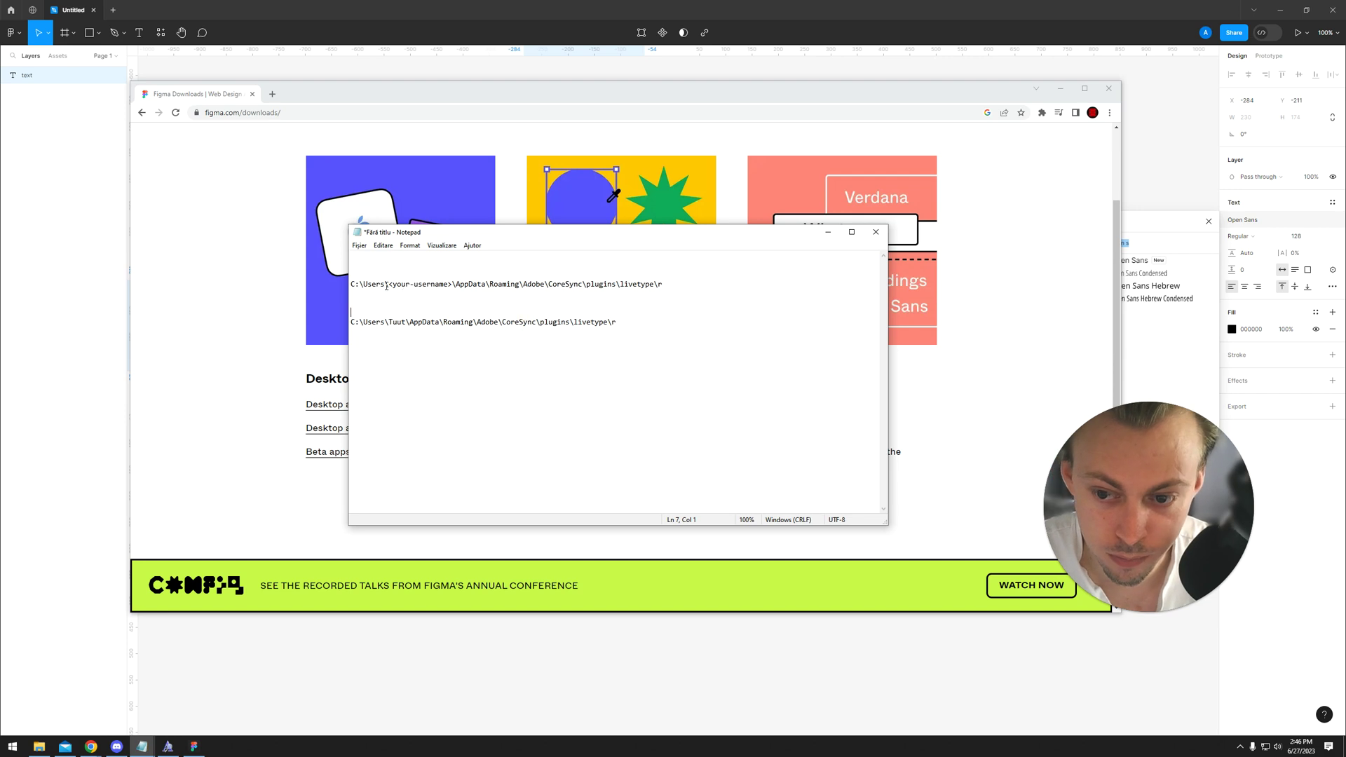
{"action": "left_click_drag", "start_coordinate": [389, 283], "coordinate": [593, 280]}
{"action": "left_click", "coordinate": [685, 284]}
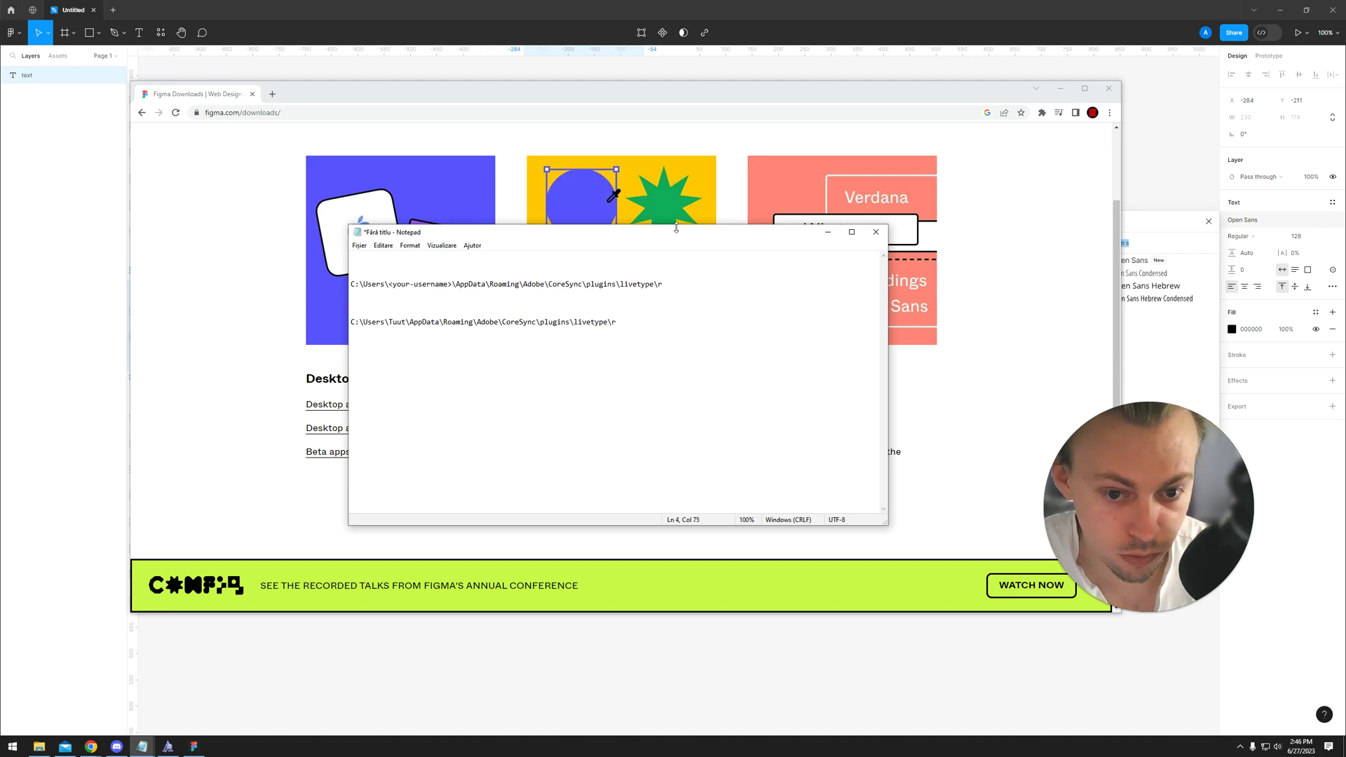
{"action": "mouse_move", "coordinate": [694, 232]}
{"action": "left_mouse_down"}
{"action": "mouse_move", "coordinate": [507, 311]}
{"action": "mouse_move", "coordinate": [475, 338]}
{"action": "left_mouse_up"}
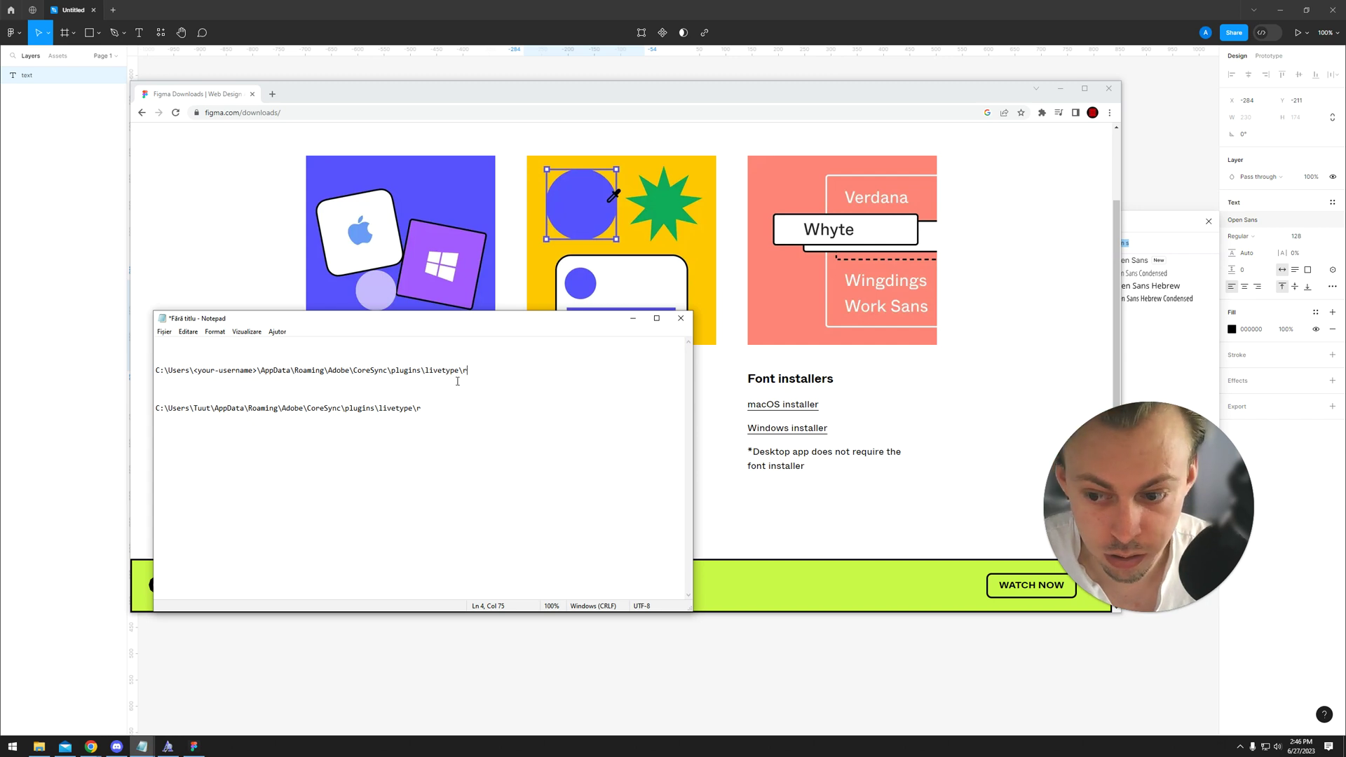
- Delete the second path line and highlight the \Adobe part of the remaining path
{"action": "left_click_drag", "start_coordinate": [422, 408], "coordinate": [153, 408]}
{"action": "key", "text": "BackSpace"}
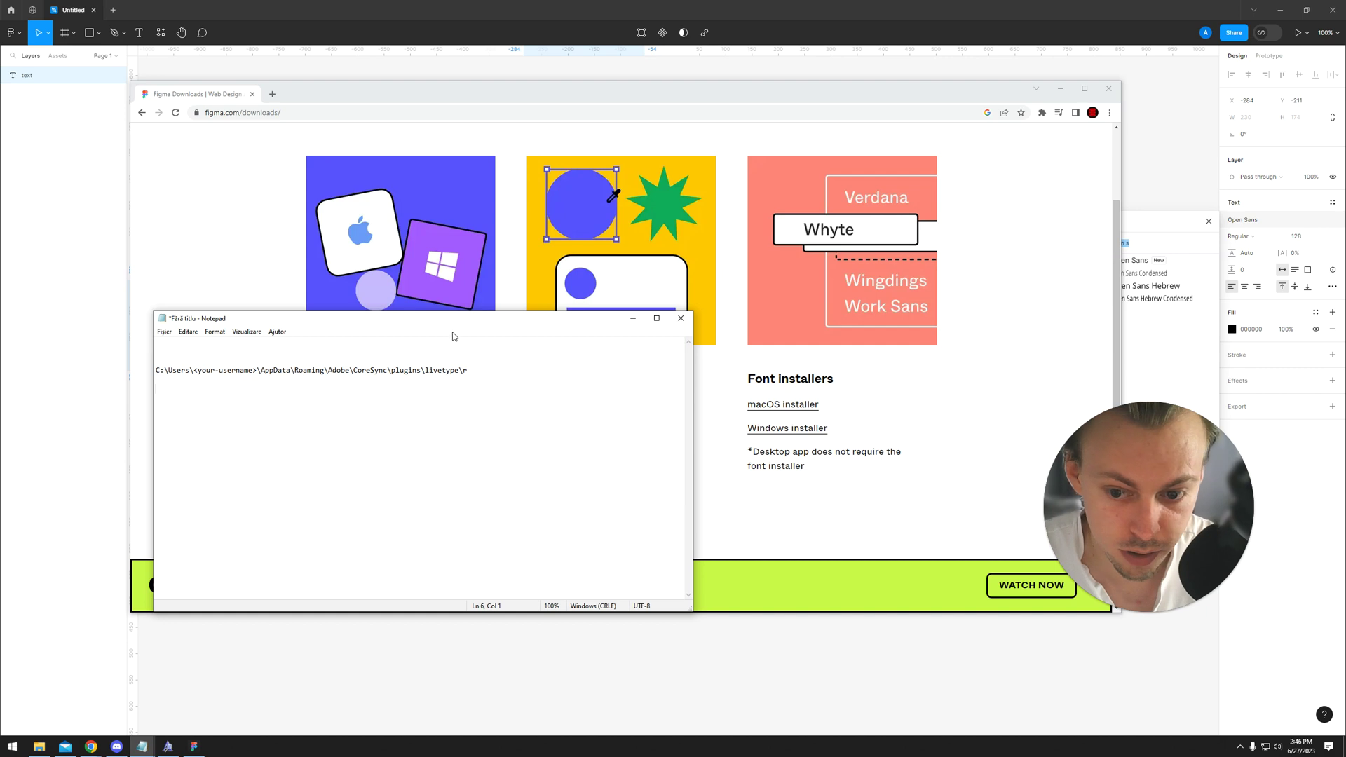
{"action": "left_click_drag", "start_coordinate": [424, 319], "coordinate": [561, 313]}
{"action": "left_click_drag", "start_coordinate": [292, 358], "coordinate": [607, 359]}
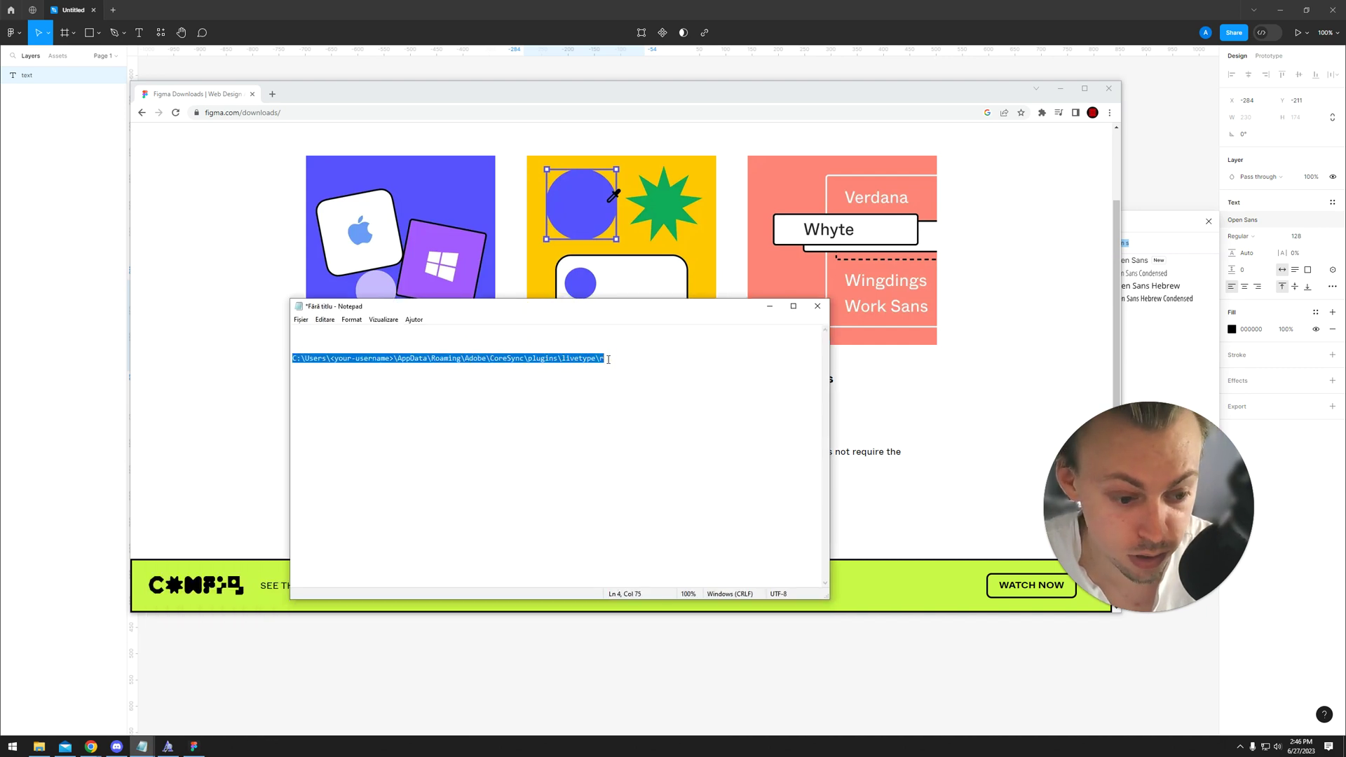
{"action": "left_click", "coordinate": [498, 388]}
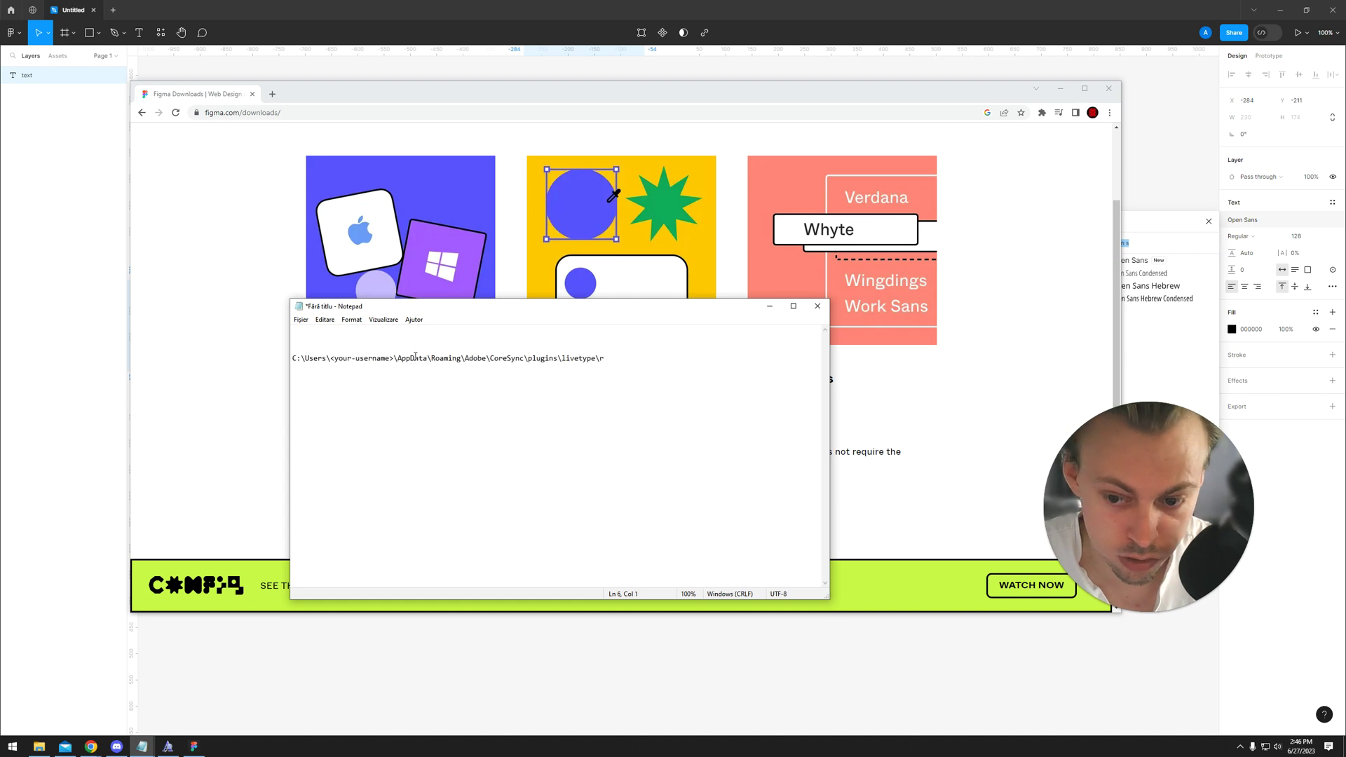
{"action": "left_click_drag", "start_coordinate": [461, 359], "coordinate": [487, 359]}
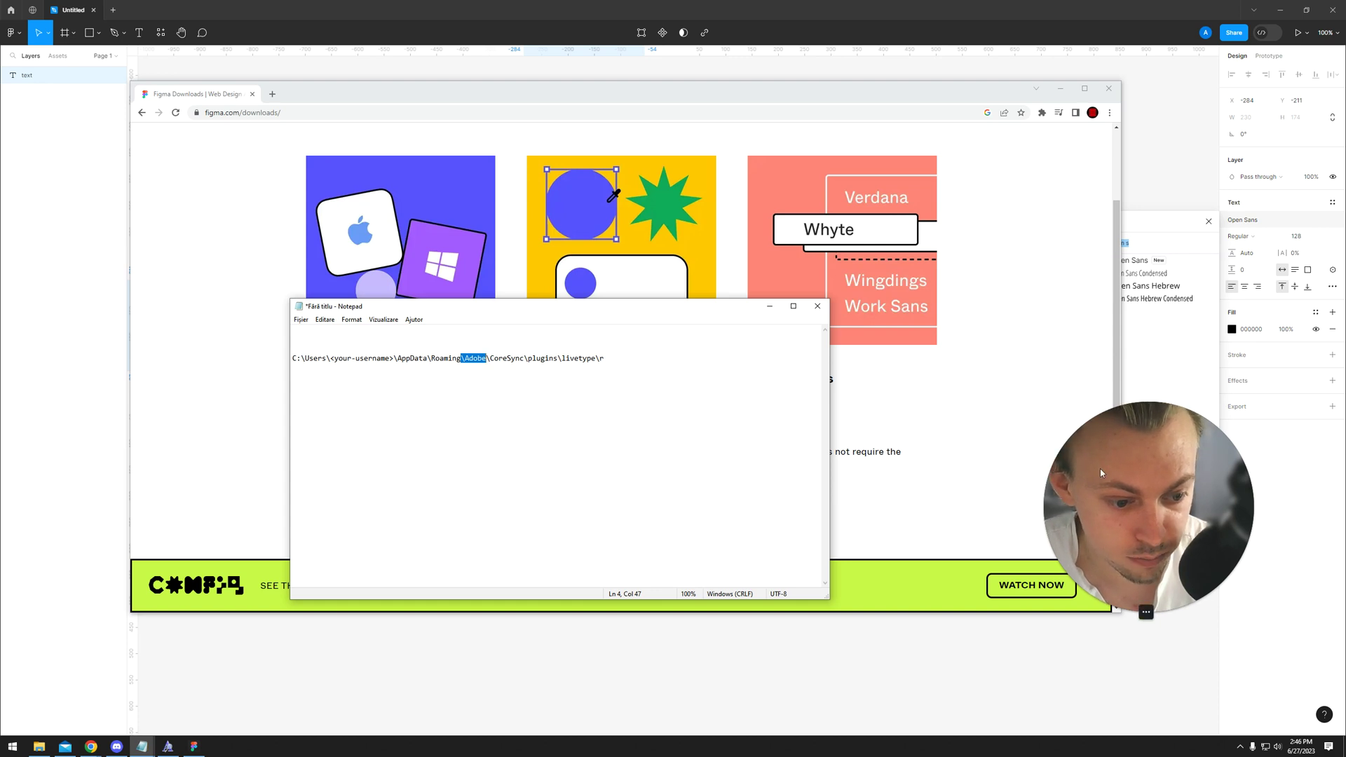
{"action": "left_click", "coordinate": [1125, 490]}
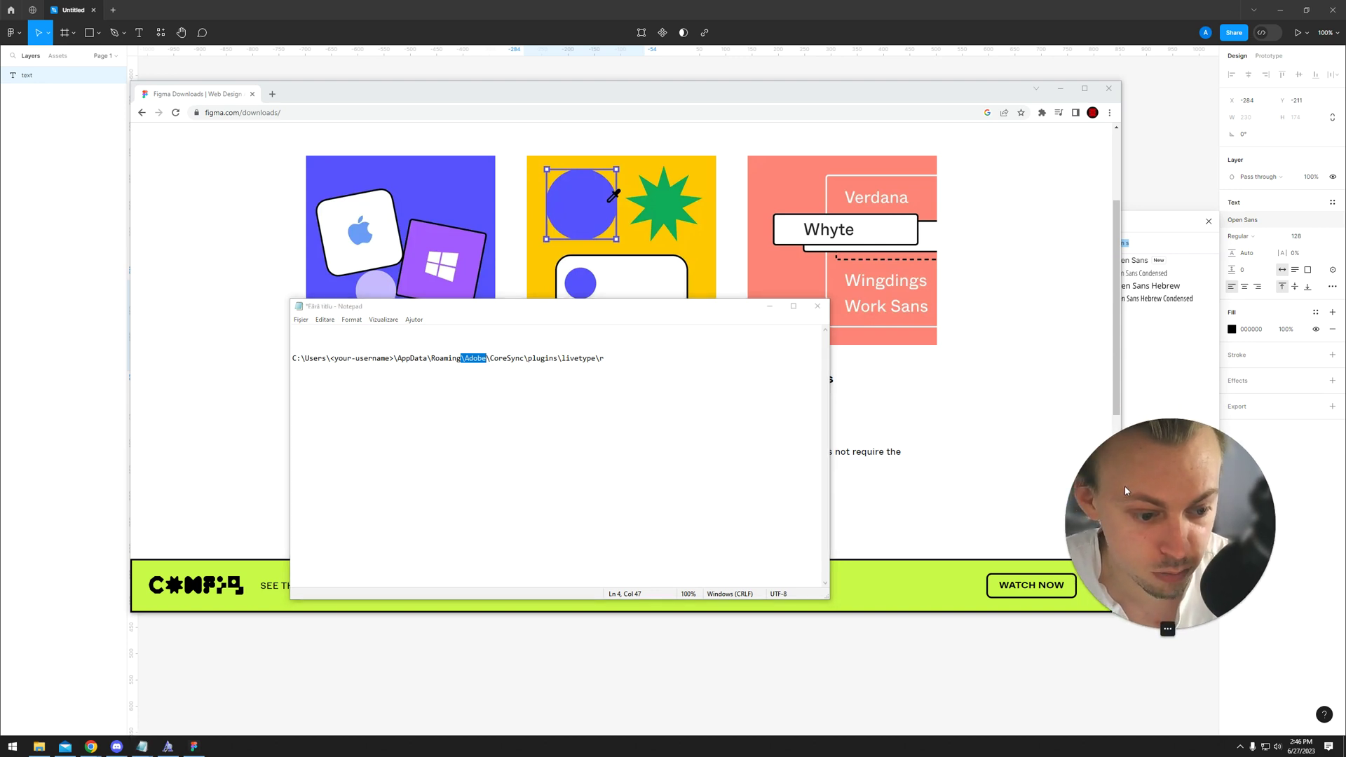